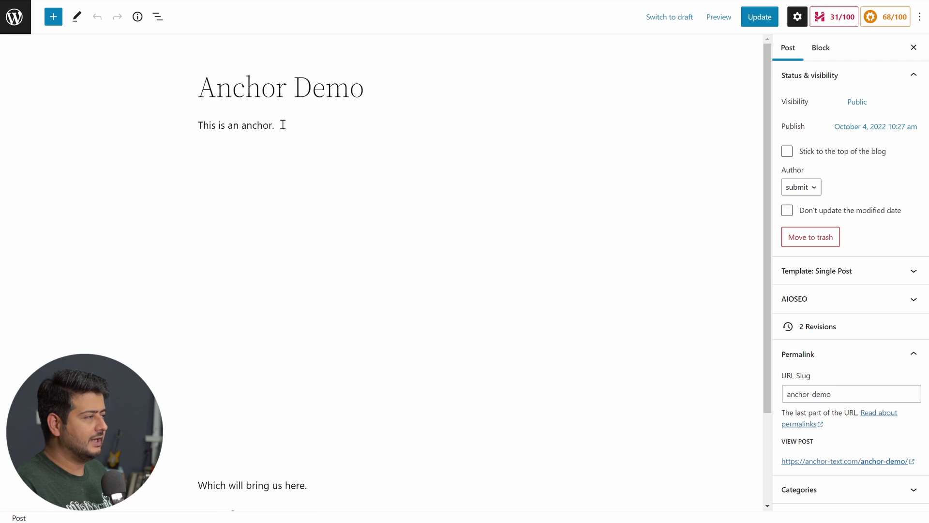
Review the Anchor Demo post's layout, including the spacer, the "Which will bring us here." paragraph and the "Or here." heading
{"action": "left_click", "coordinate": [286, 216]}
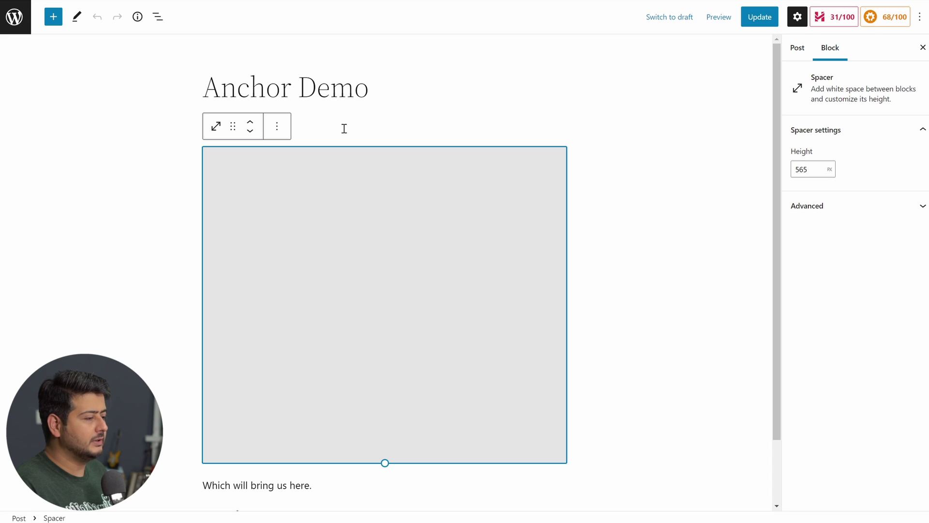
{"action": "left_click", "coordinate": [166, 204]}
{"action": "scroll", "coordinate": [222, 302], "scroll_direction": "down", "scroll_amount": 2}
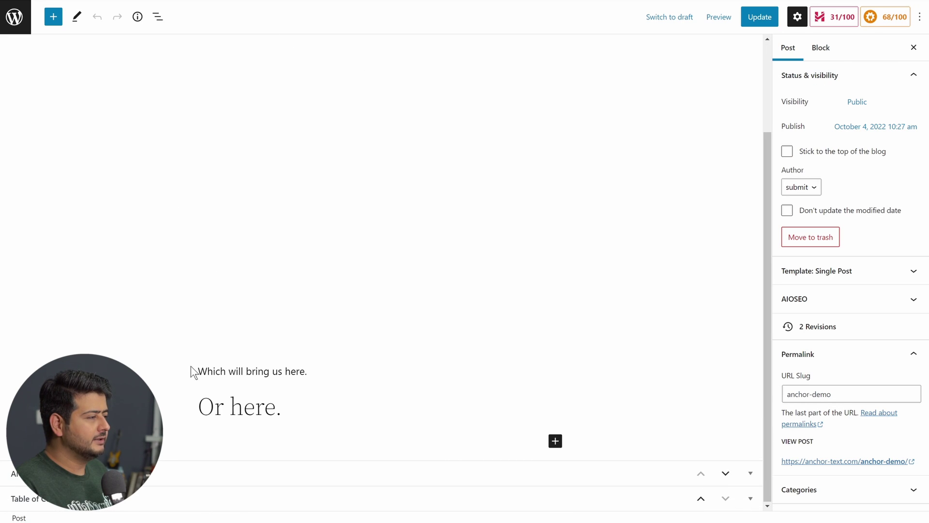
{"action": "left_click", "coordinate": [206, 372]}
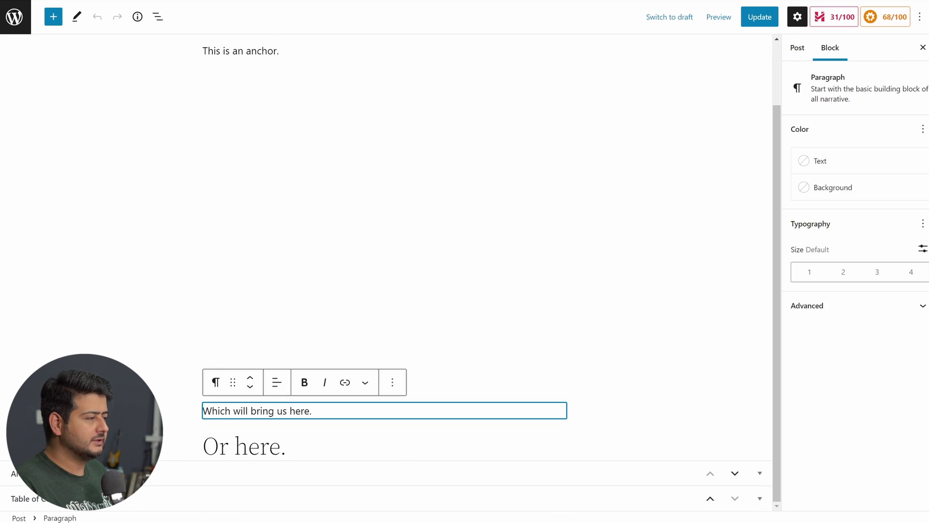
{"action": "left_click", "coordinate": [248, 445]}
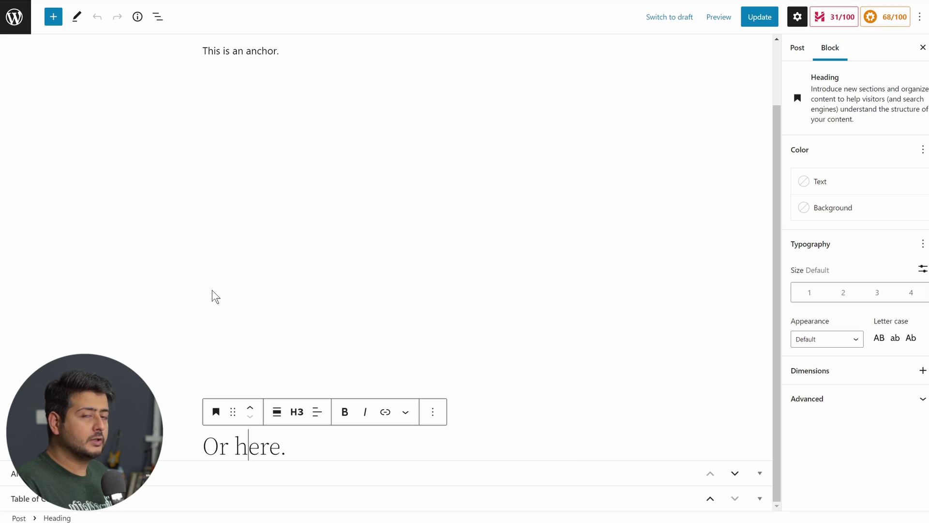
{"action": "scroll", "coordinate": [212, 289], "scroll_direction": "up", "scroll_amount": 2}
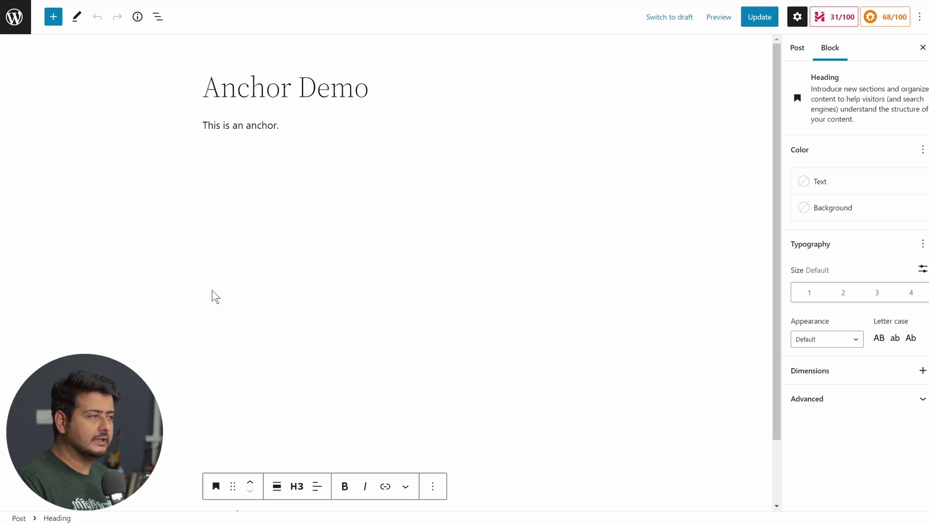
{"action": "scroll", "coordinate": [212, 295], "scroll_direction": "down", "scroll_amount": 2}
{"action": "left_click", "coordinate": [175, 392]}
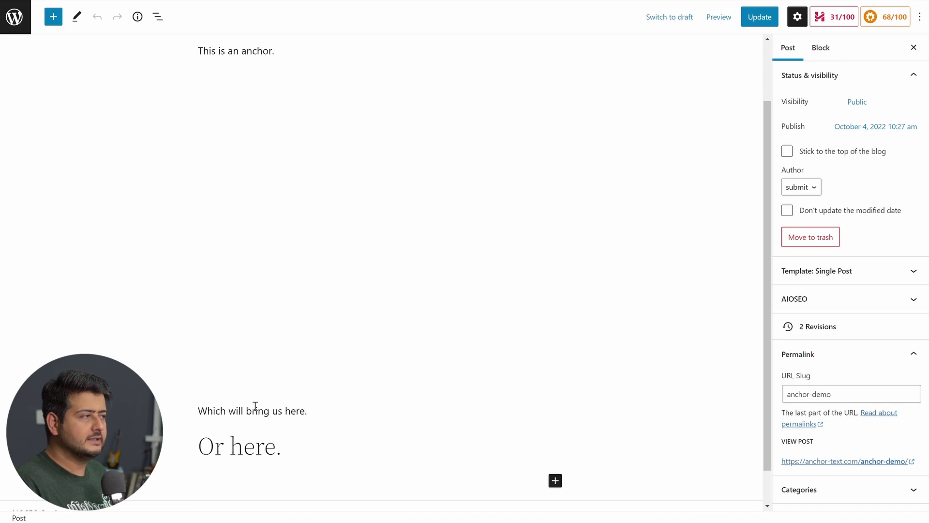
{"action": "scroll", "coordinate": [255, 409], "scroll_direction": "up", "scroll_amount": 2}
{"action": "scroll", "coordinate": [258, 202], "scroll_direction": "down", "scroll_amount": 2}
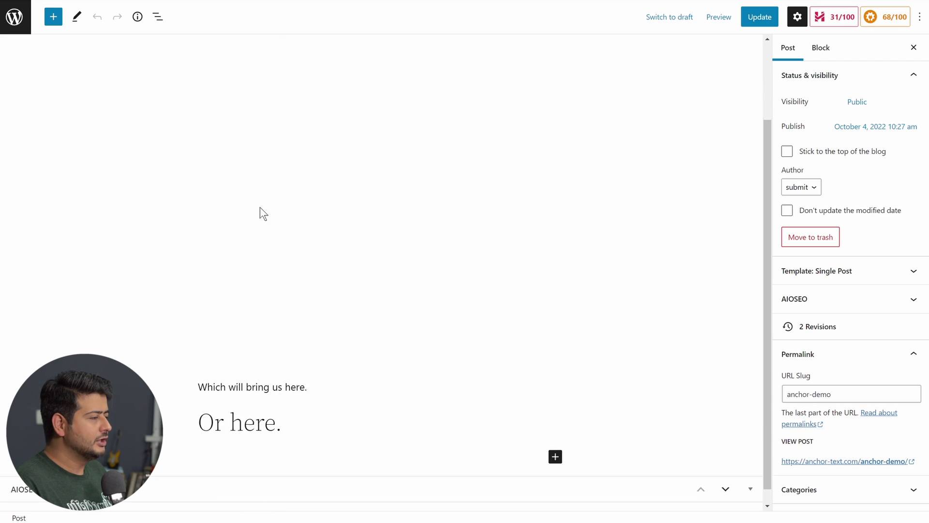
Examine the advanced HTML anchor setting of the "Which will bring us here." paragraph and the "Or here." heading
{"action": "left_click", "coordinate": [224, 373]}
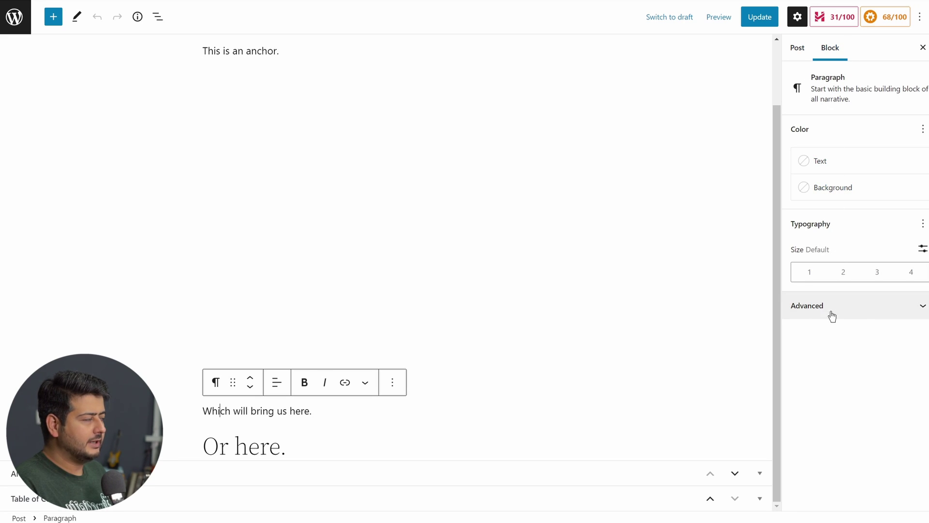
{"action": "left_click", "coordinate": [869, 313]}
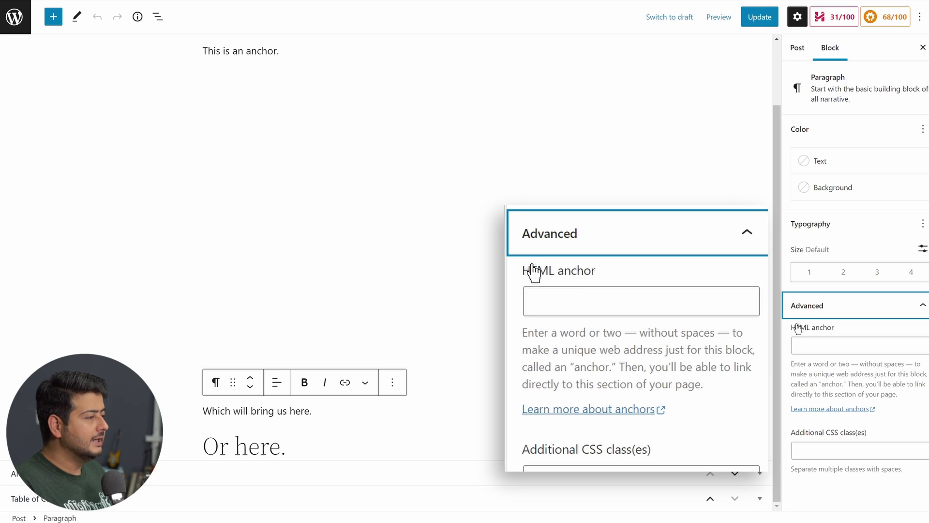
{"action": "left_click", "coordinate": [258, 445]}
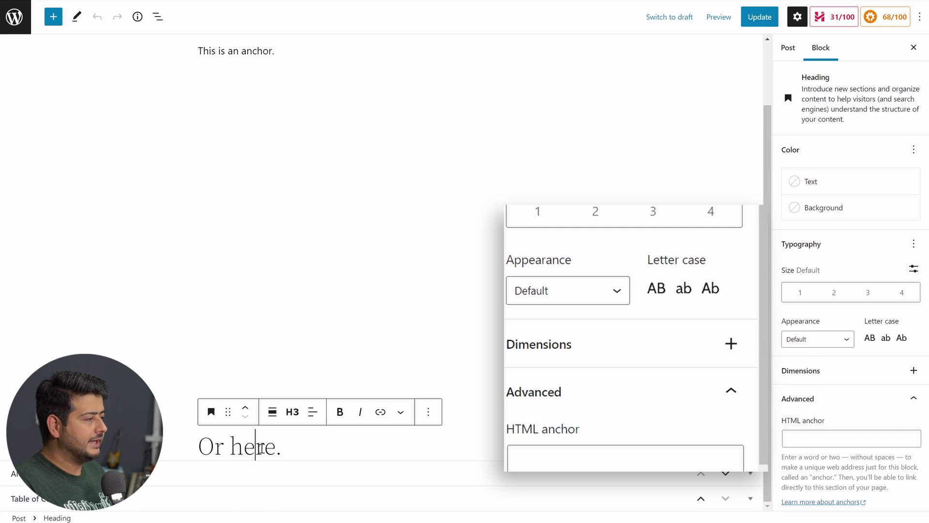
{"action": "scroll", "coordinate": [825, 310], "scroll_direction": "down", "scroll_amount": 2}
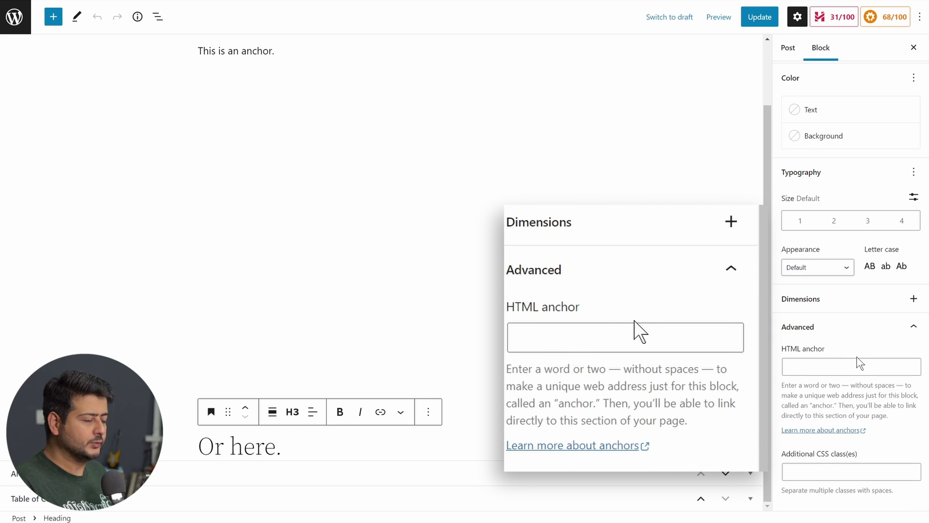
{"action": "left_click", "coordinate": [263, 449]}
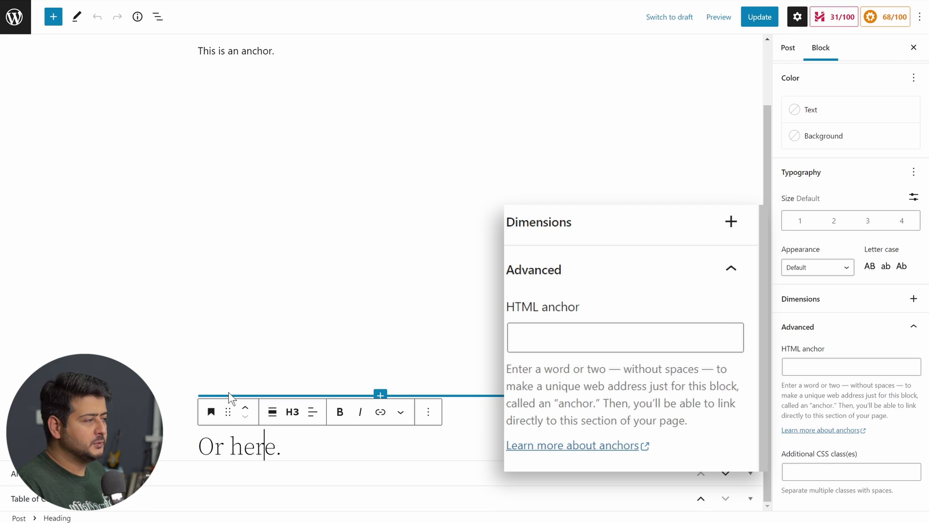
{"action": "left_click", "coordinate": [788, 47]}
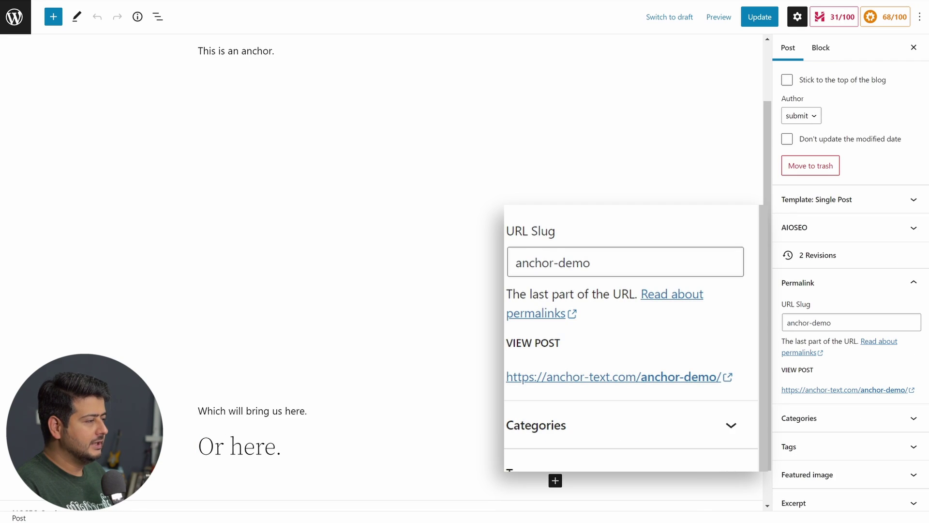
Set the HTML anchor of the "Which will bring us here." paragraph to bring-me-here and copy that anchor name
{"action": "left_click", "coordinate": [236, 411]}
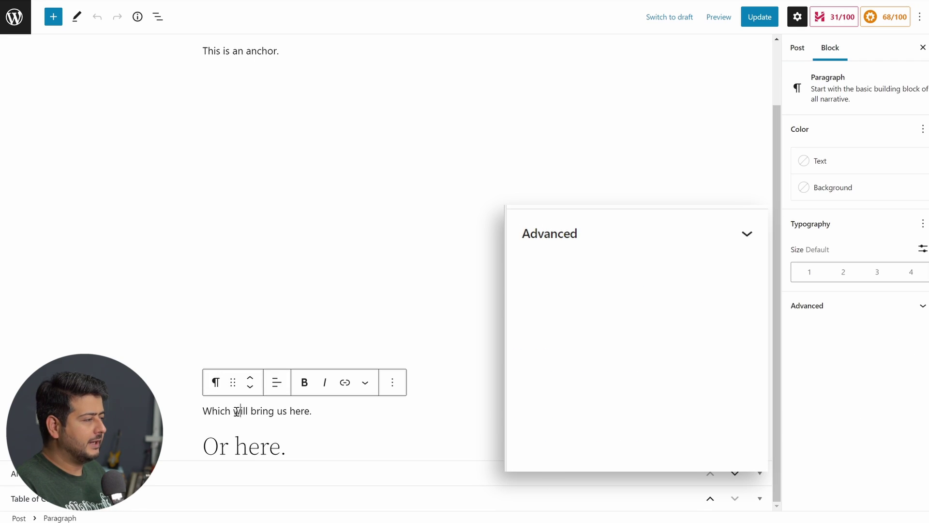
{"action": "left_click", "coordinate": [817, 315]}
{"action": "left_click", "coordinate": [844, 346]}
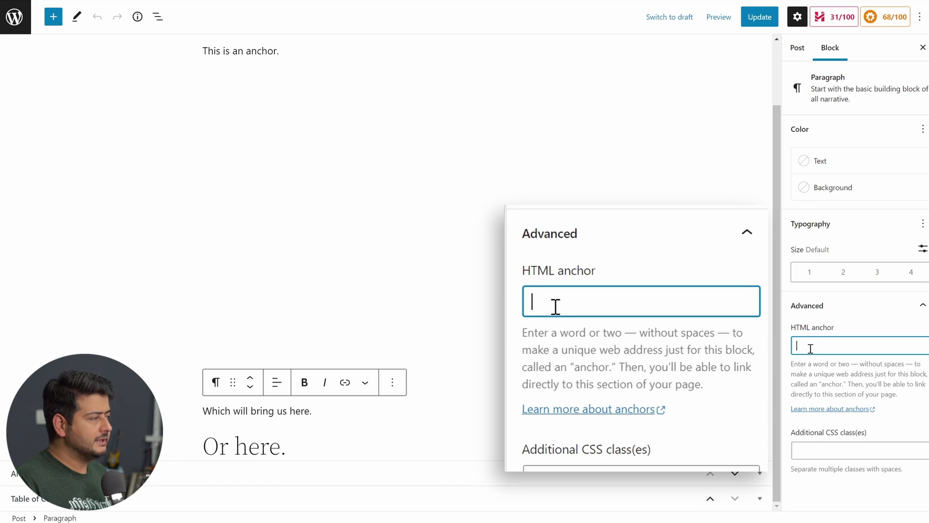
{"action": "type", "text": "br"}
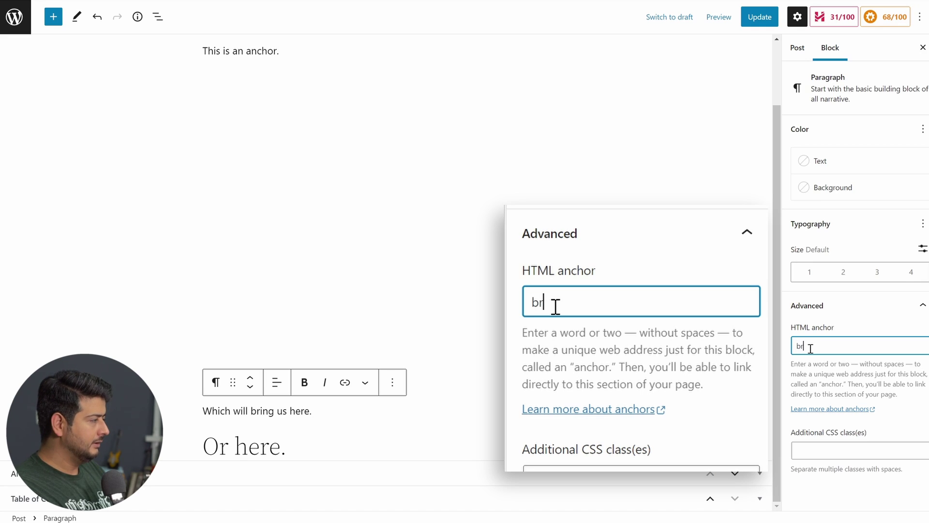
{"action": "type", "text": "ing-me-here"}
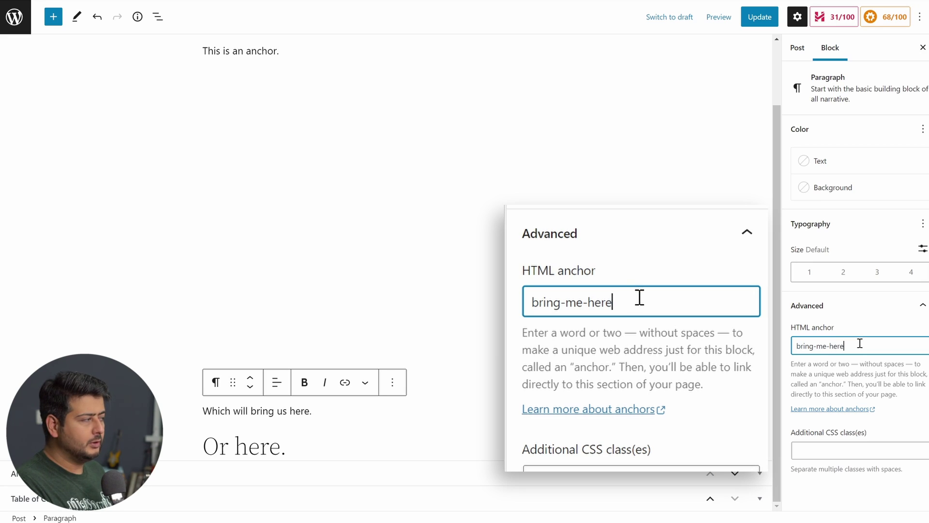
{"action": "left_click_drag", "start_coordinate": [856, 345], "coordinate": [794, 345]}
{"action": "key", "text": "ctrl+c"}
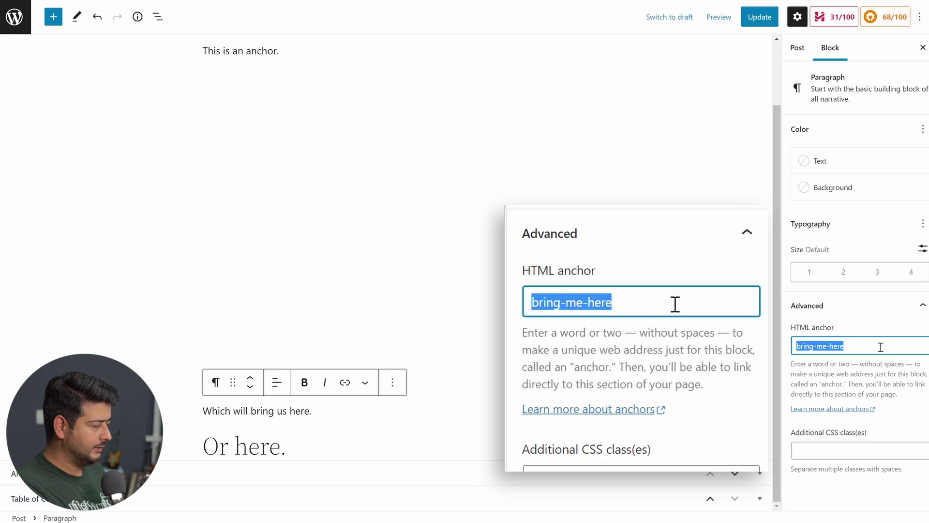
{"action": "left_click", "coordinate": [844, 310]}
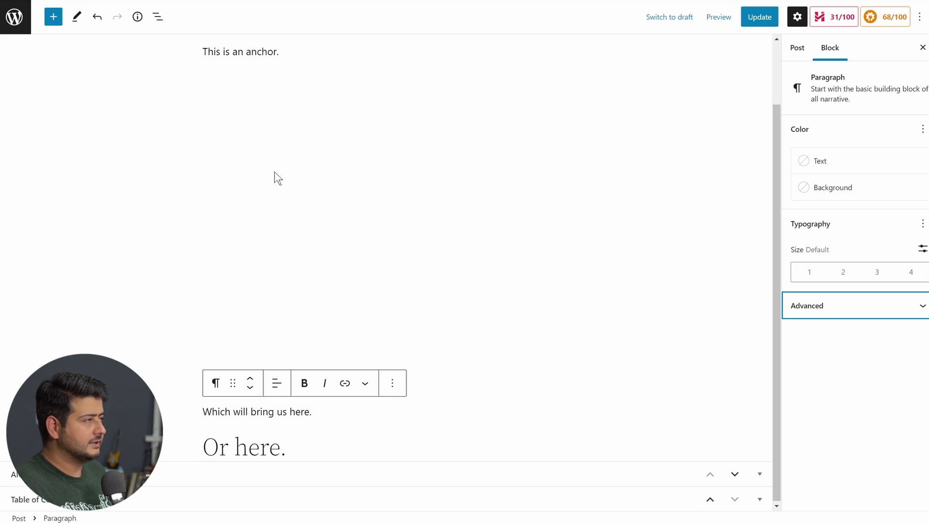
Link the text "This is an anchor" under the post title to #bring-me-here
{"action": "scroll", "coordinate": [268, 167], "scroll_direction": "up", "scroll_amount": 2}
{"action": "left_click_drag", "start_coordinate": [204, 124], "coordinate": [279, 125]}
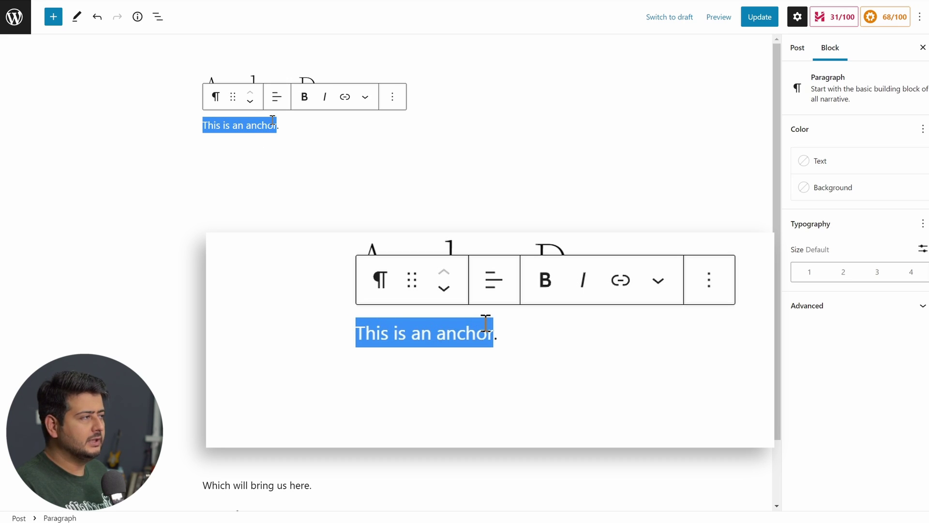
{"action": "left_click", "coordinate": [344, 97]}
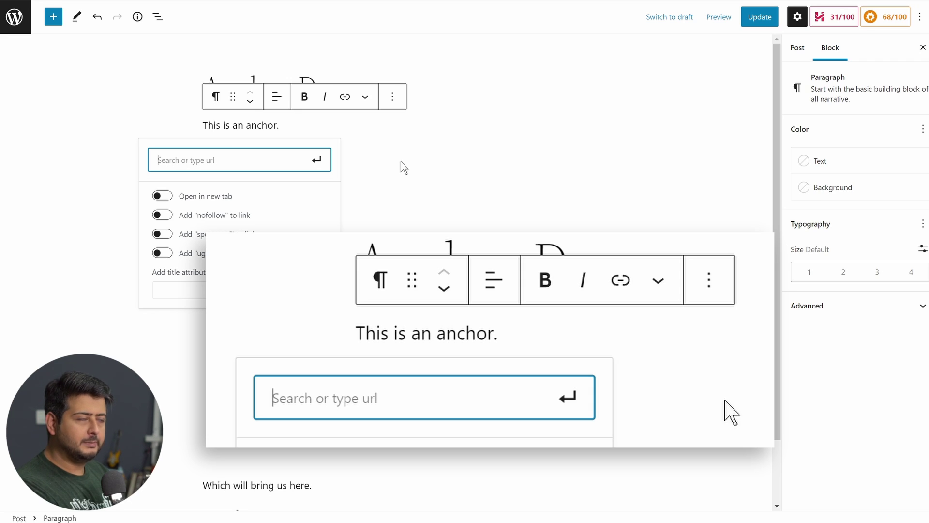
{"action": "type", "text": "#"}
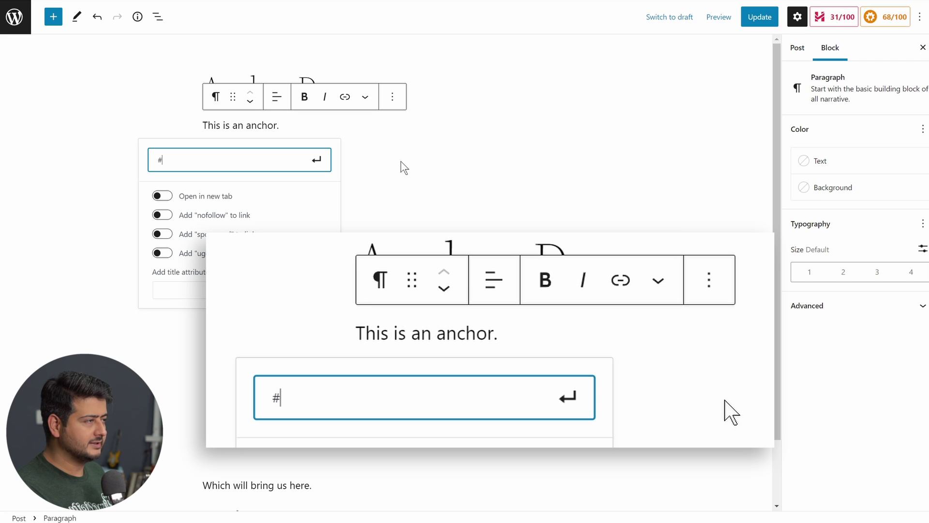
{"action": "key", "text": "ctrl+v"}
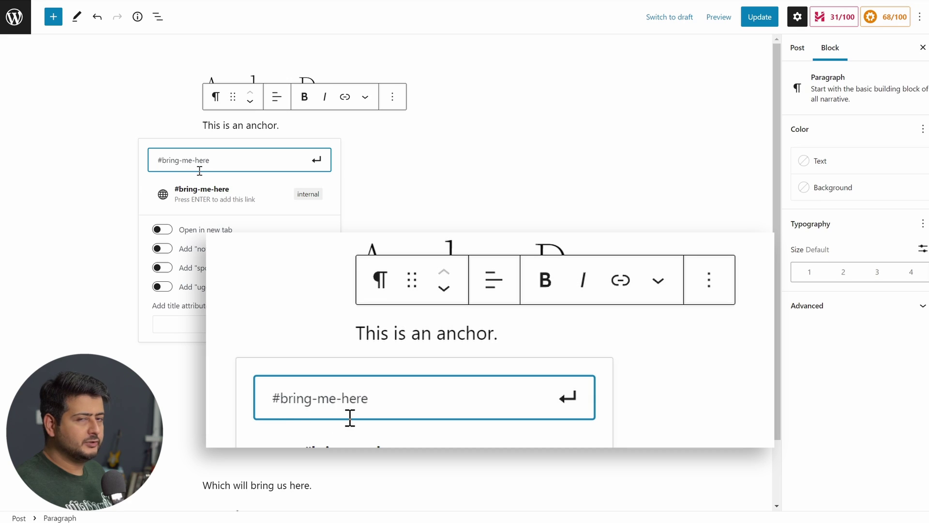
{"action": "left_click", "coordinate": [317, 160]}
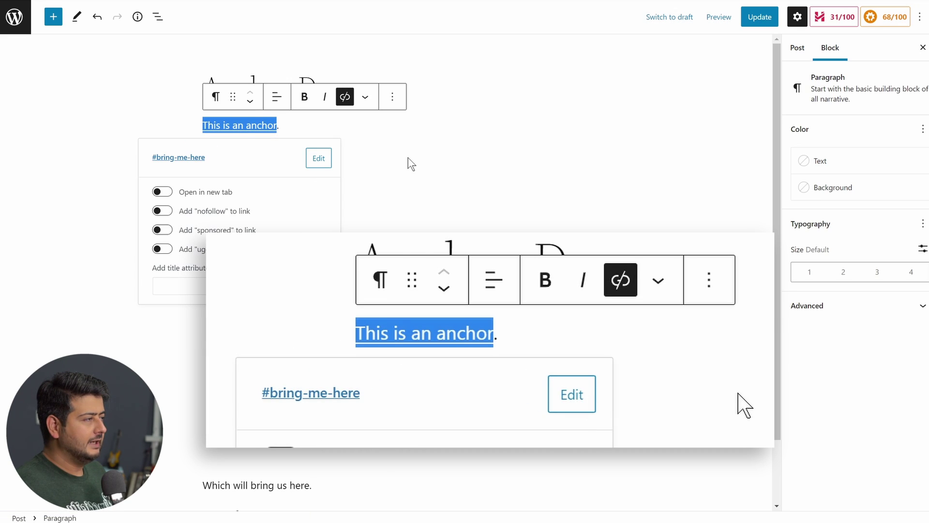
{"action": "left_click", "coordinate": [440, 160]}
{"action": "left_click", "coordinate": [628, 160]}
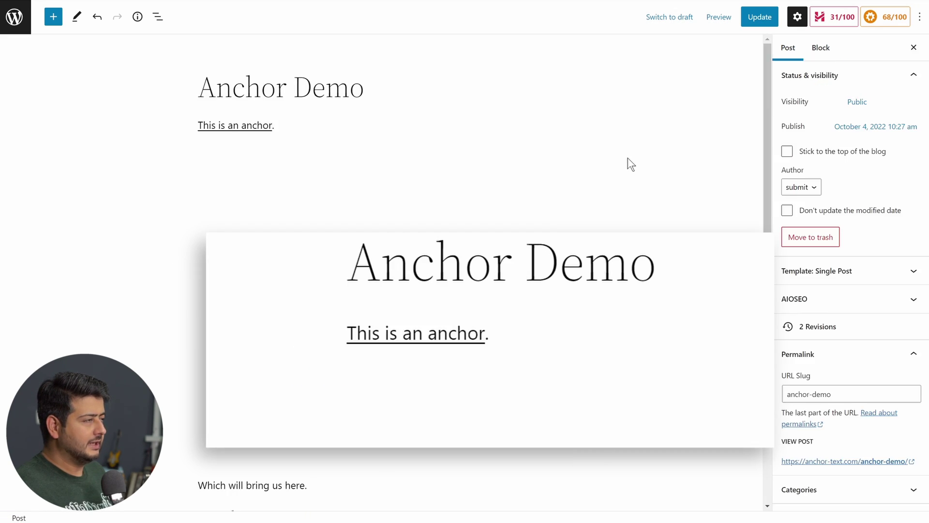
Update the Anchor Demo post and open its published page
{"action": "left_click", "coordinate": [760, 19]}
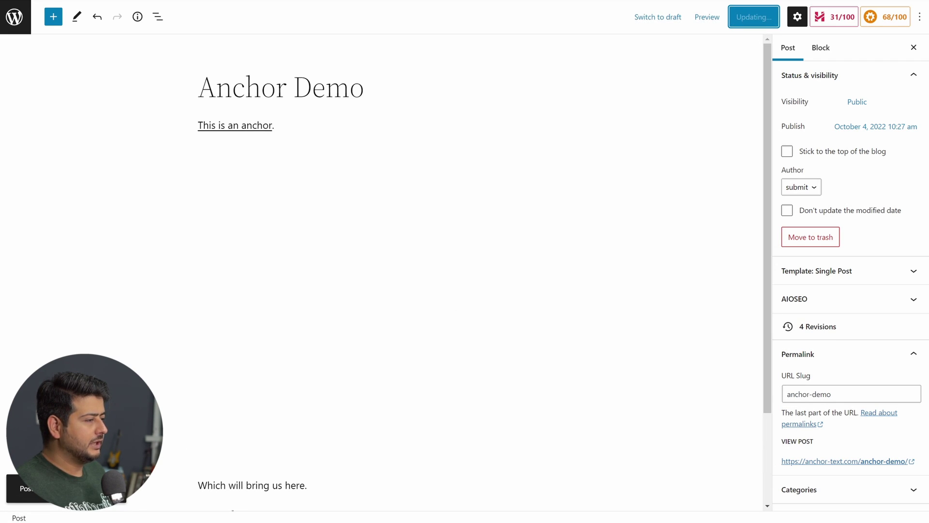
{"action": "right_click", "coordinate": [102, 487]}
{"action": "left_click", "coordinate": [153, 359]}
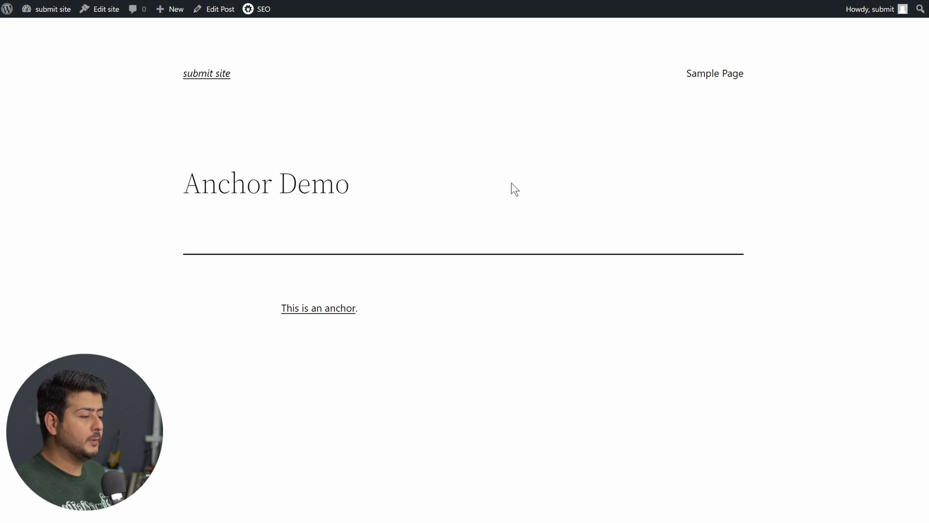
Test the "This is an anchor" jump link on the published page
{"action": "scroll", "coordinate": [416, 234], "scroll_direction": "down", "scroll_amount": 1}
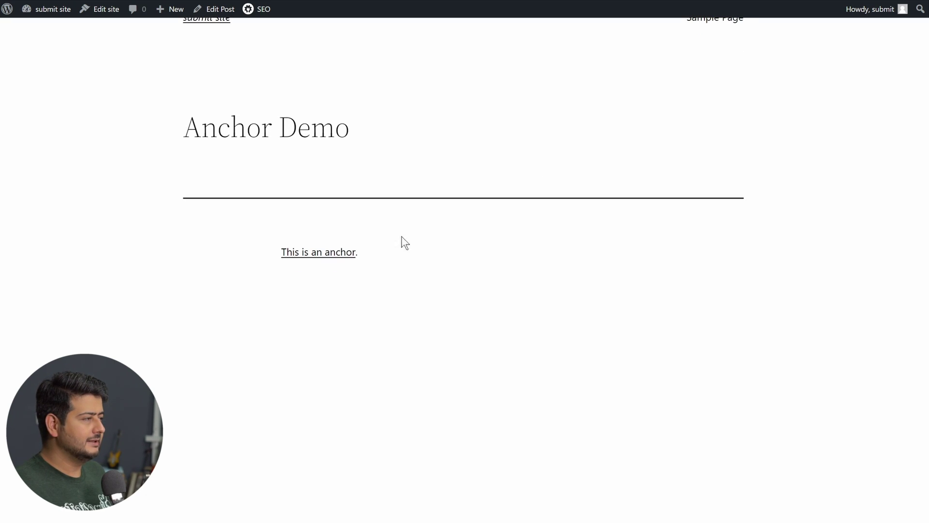
{"action": "left_click", "coordinate": [321, 255]}
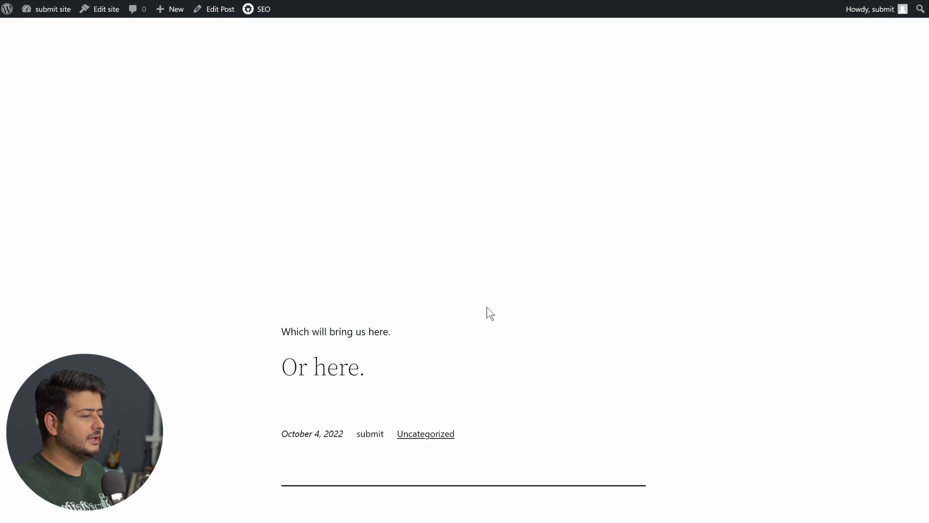
{"action": "scroll", "coordinate": [490, 313], "scroll_direction": "up", "scroll_amount": 10}
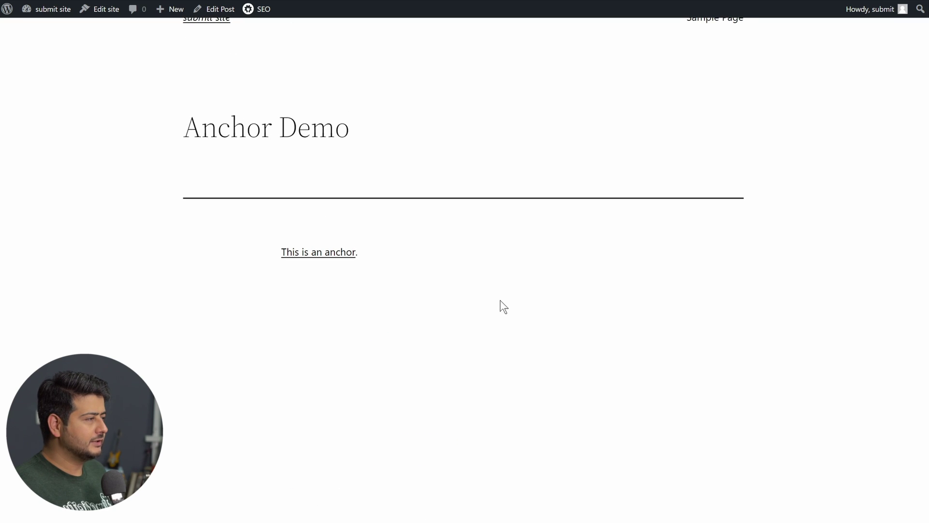
{"action": "left_click", "coordinate": [347, 262]}
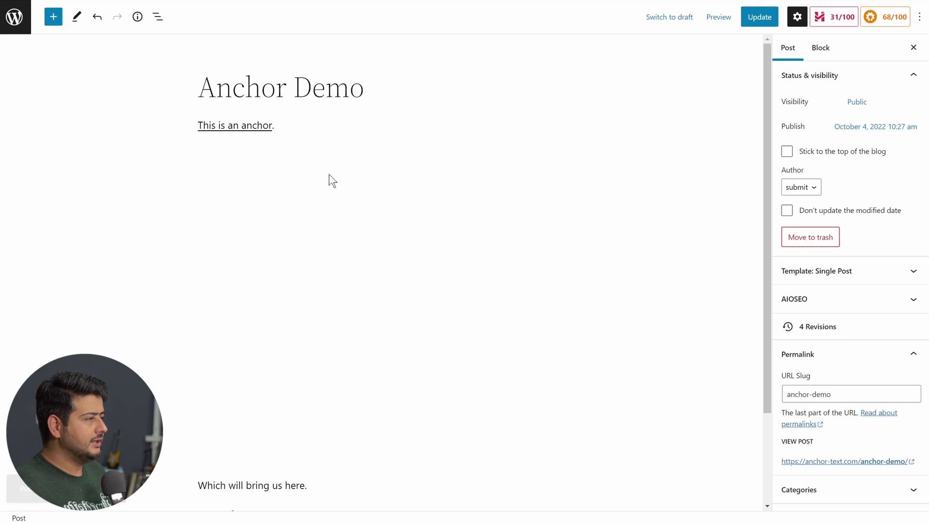
Clear the HTML anchor of the "Which will bring us here." paragraph in the post editor
{"action": "scroll", "coordinate": [336, 408], "scroll_direction": "down", "scroll_amount": 3}
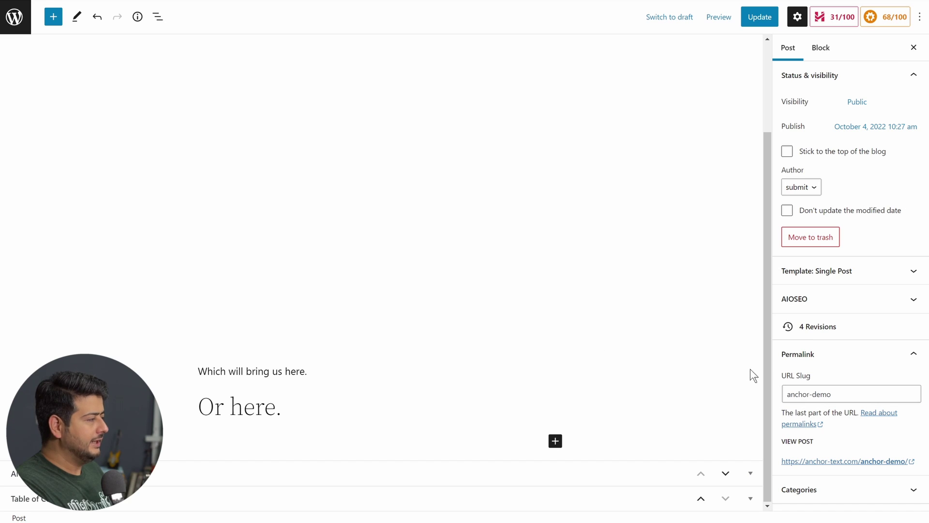
{"action": "left_click", "coordinate": [283, 371]}
{"action": "left_click", "coordinate": [823, 306]}
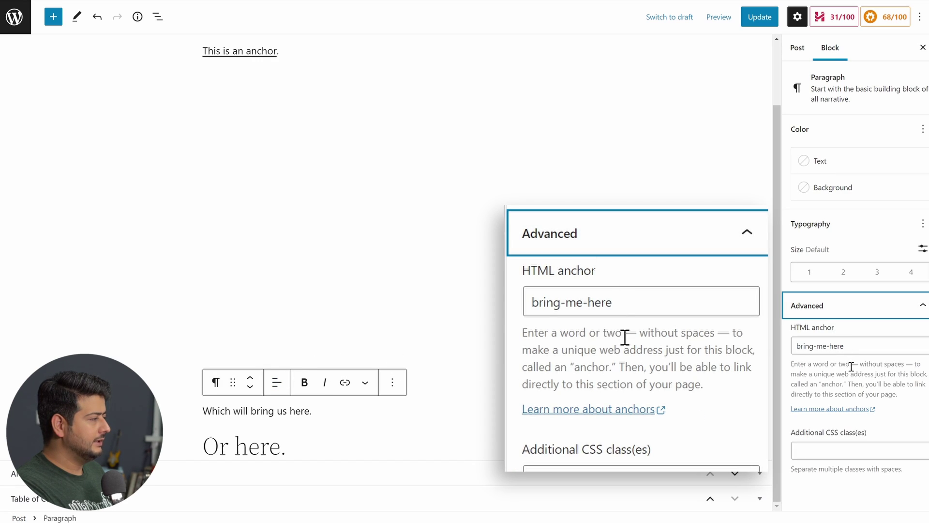
{"action": "left_click_drag", "start_coordinate": [853, 347], "coordinate": [787, 347]}
{"action": "key", "text": "BackSpace"}
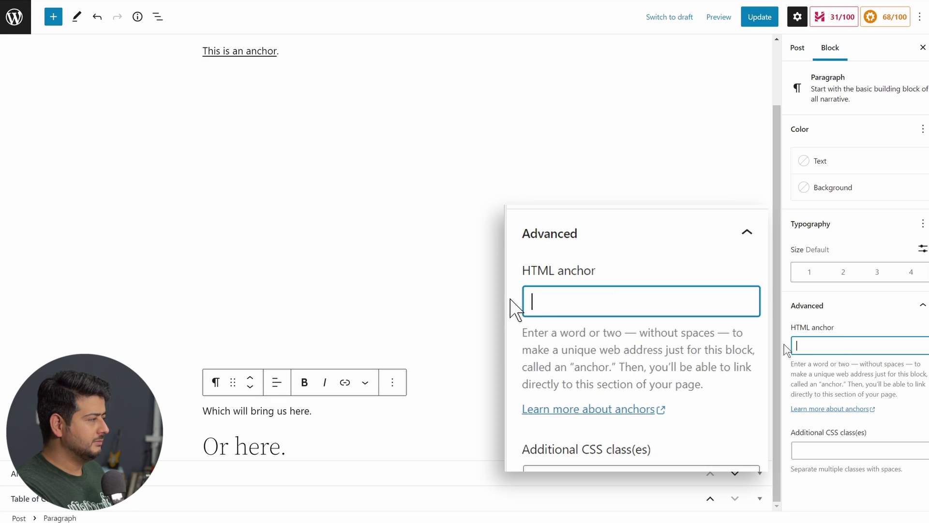
Set the HTML anchor of the "Or here." heading to bring-me-here and update the post
{"action": "left_click", "coordinate": [224, 444]}
{"action": "scroll", "coordinate": [813, 391], "scroll_direction": "down", "scroll_amount": 2}
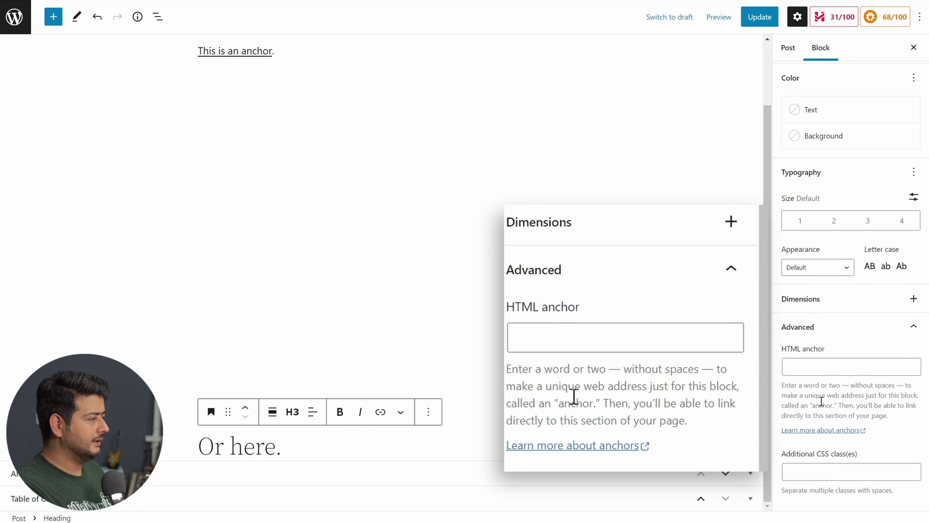
{"action": "left_click", "coordinate": [823, 369]}
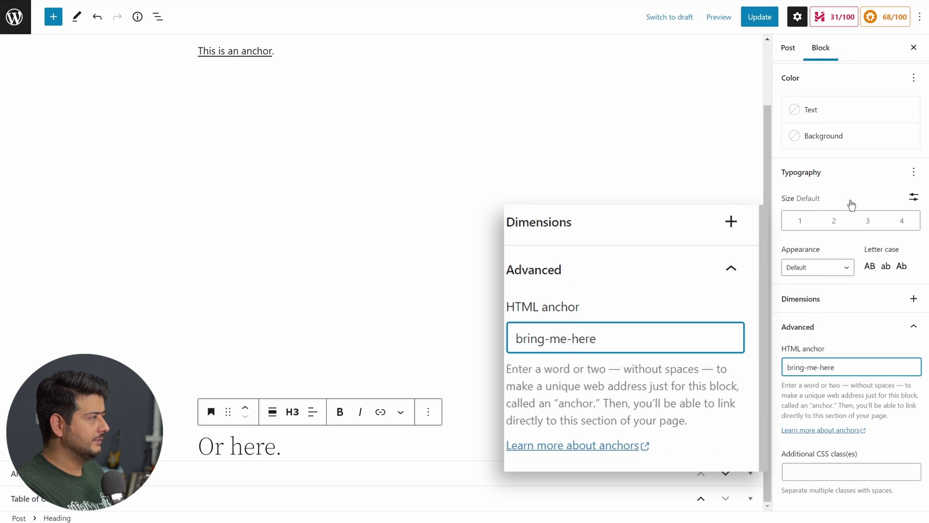
{"action": "left_click", "coordinate": [759, 17]}
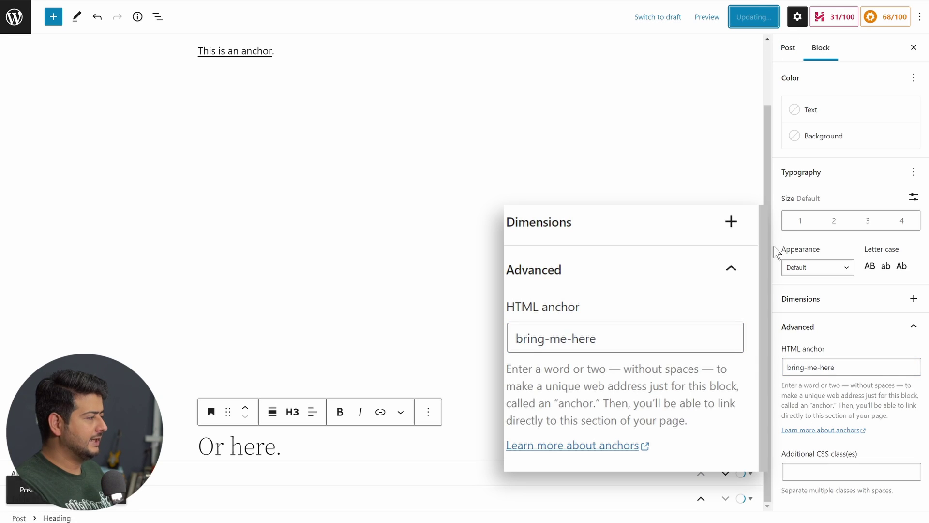
Test the "This is an anchor" jump link on the published Anchor Demo page against the "Or here." heading
{"action": "key", "text": "alt+Left"}
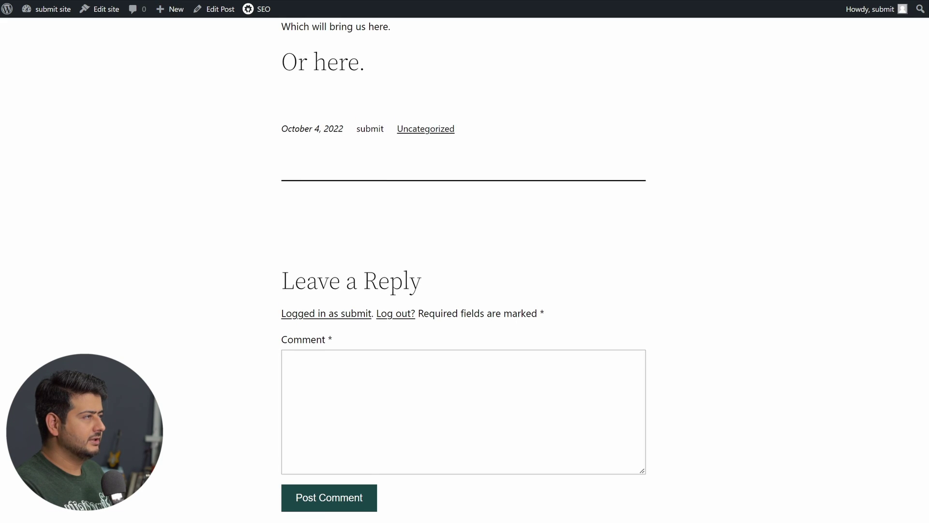
{"action": "key", "text": "alt+Left"}
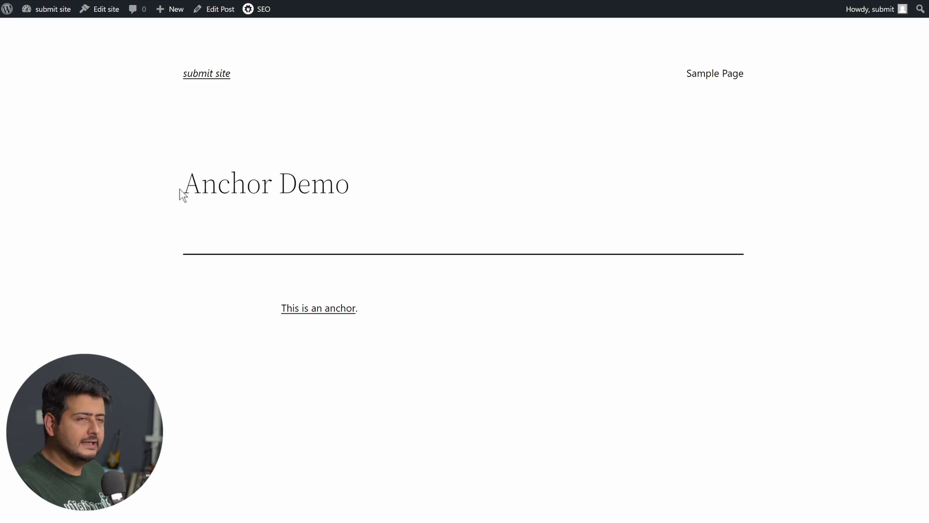
{"action": "left_click", "coordinate": [313, 310]}
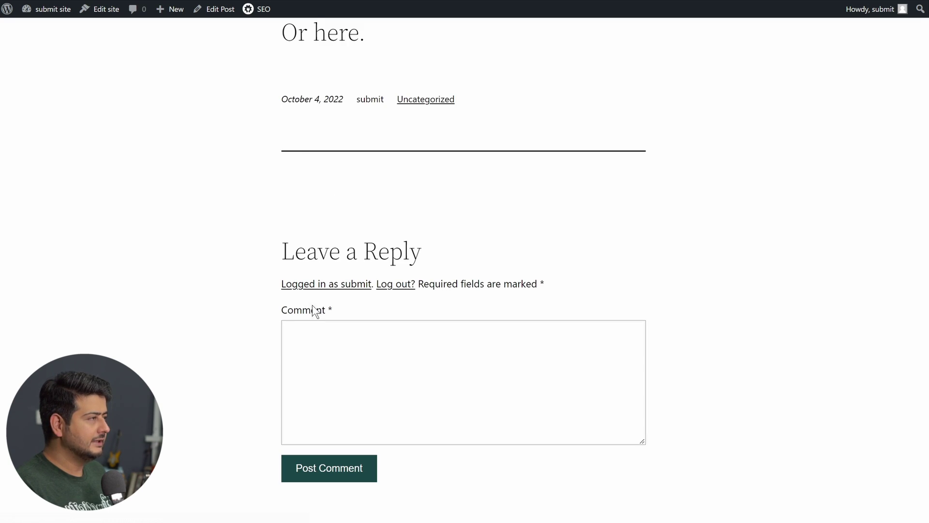
{"action": "left_click_drag", "start_coordinate": [305, 41], "coordinate": [376, 68]}
{"action": "scroll", "coordinate": [376, 68], "scroll_direction": "up", "scroll_amount": 1}
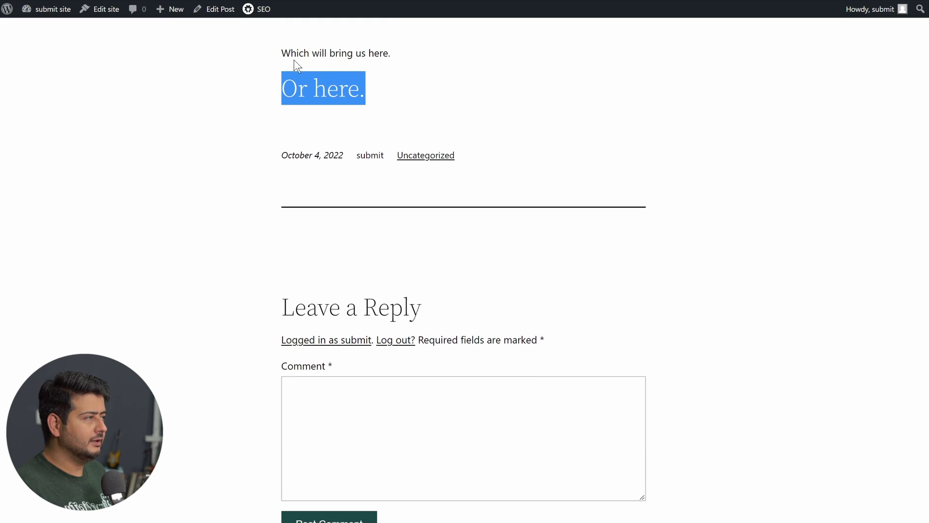
{"action": "left_click", "coordinate": [210, 114]}
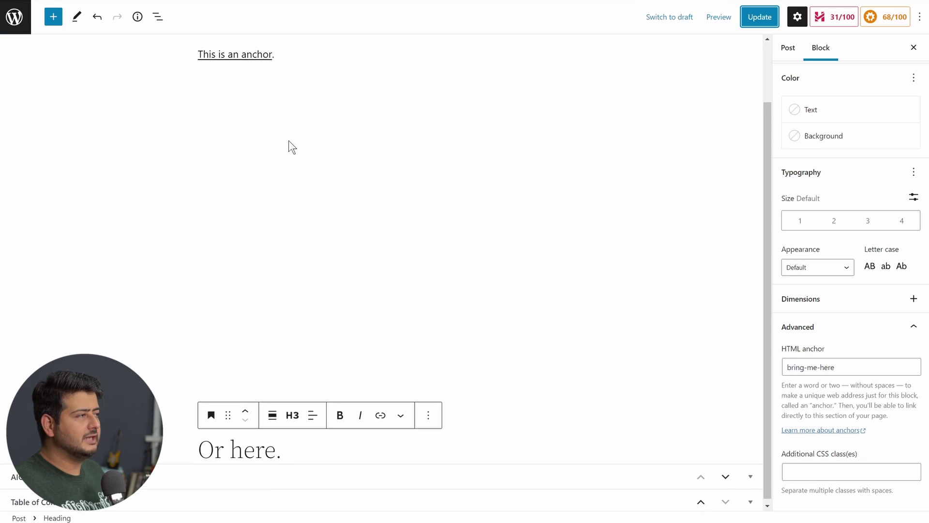
Check the link target of the "This is an anchor" text in the post editor
{"action": "scroll", "coordinate": [251, 130], "scroll_direction": "up", "scroll_amount": 3}
{"action": "left_click", "coordinate": [251, 127]}
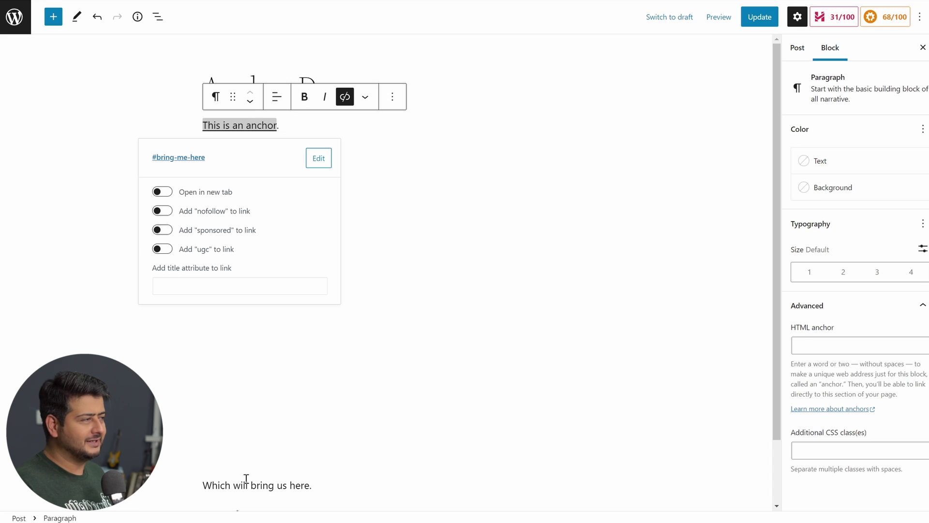
{"action": "left_click", "coordinate": [512, 308]}
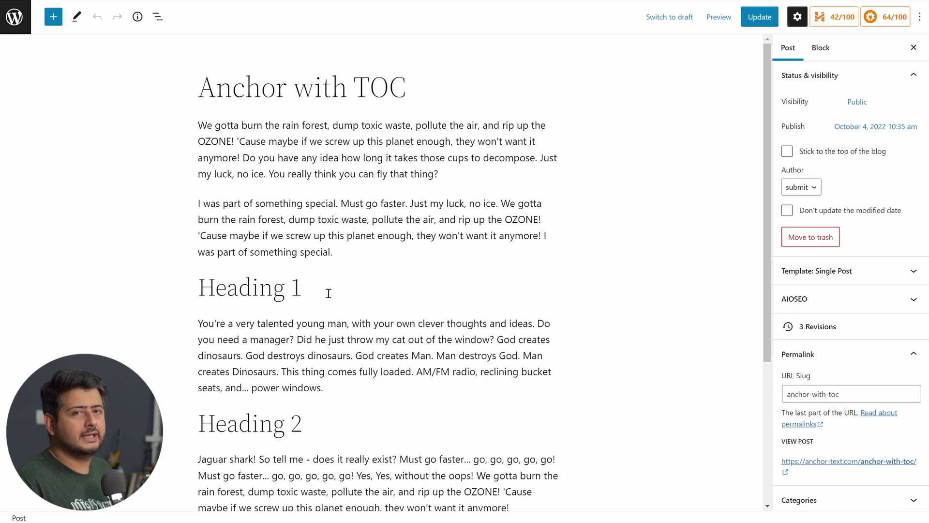
In the Anchor with TOC post, insert an AIOSEO - Table of Contents block below the first paragraph
{"action": "mouse_move", "coordinate": [355, 184]}
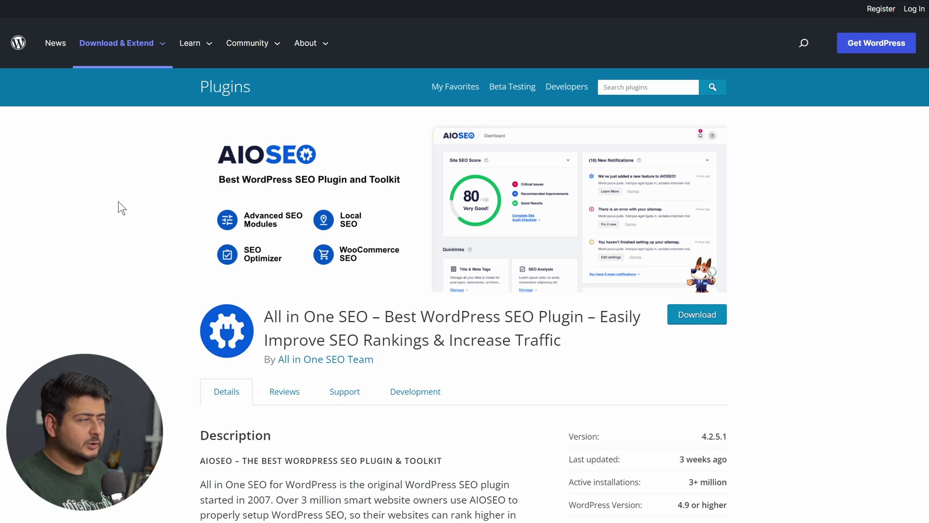
{"action": "left_click", "coordinate": [135, 4]}
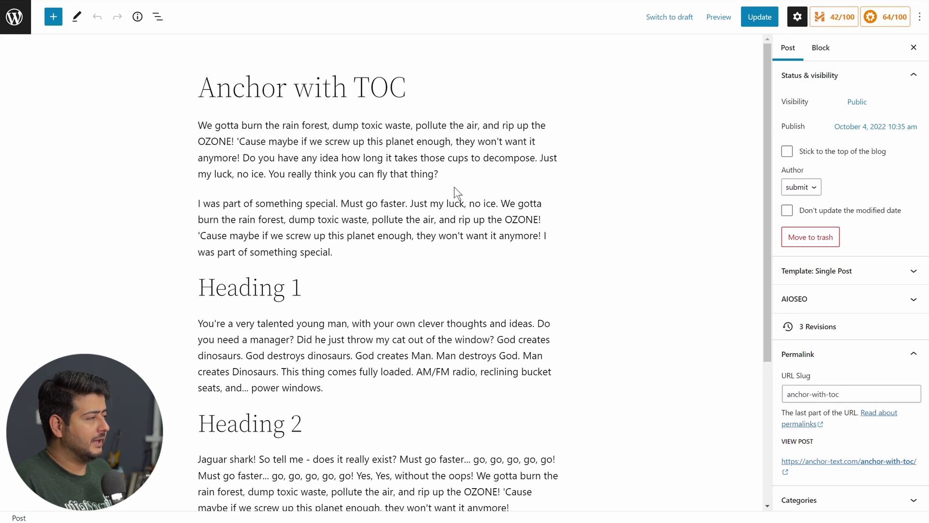
{"action": "left_click", "coordinate": [450, 172]}
{"action": "key", "text": "Return"}
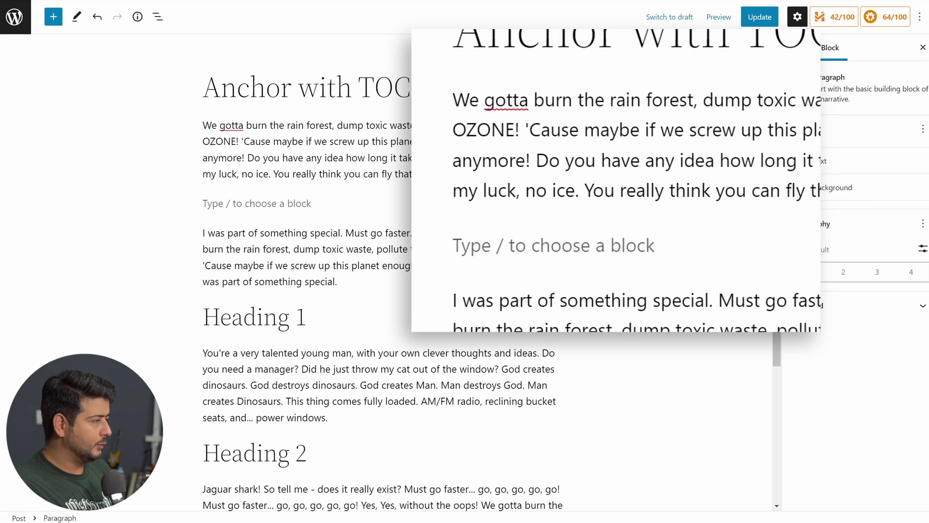
{"action": "type", "text": "/aioseo"}
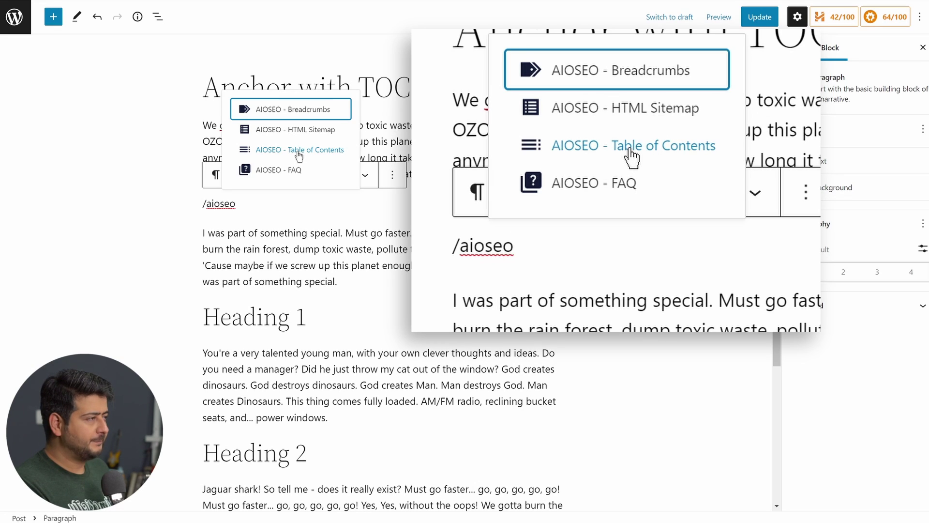
{"action": "left_click", "coordinate": [295, 154]}
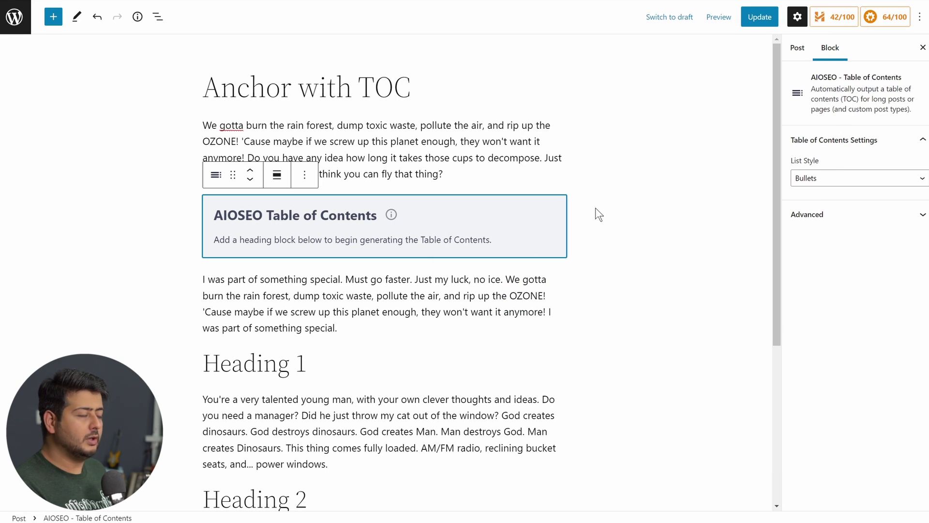
{"action": "left_click", "coordinate": [608, 210]}
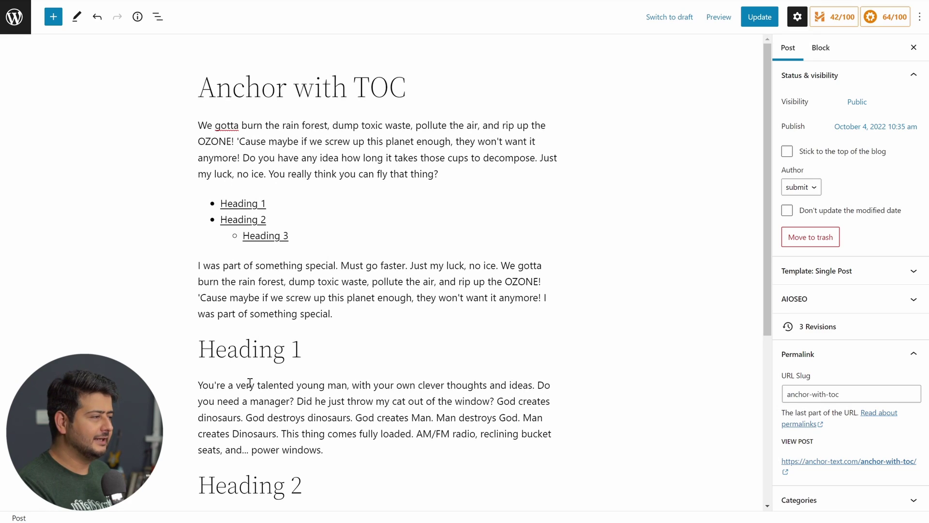
Examine the Heading 1, Heading 2 and Heading 3 blocks and compare their levels with the table of contents entries
{"action": "left_click", "coordinate": [247, 349]}
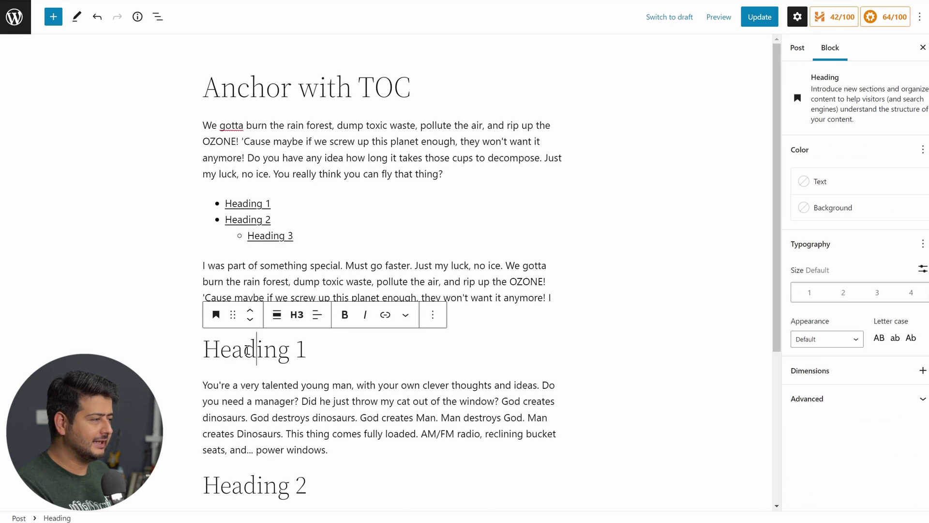
{"action": "left_click", "coordinate": [256, 484]}
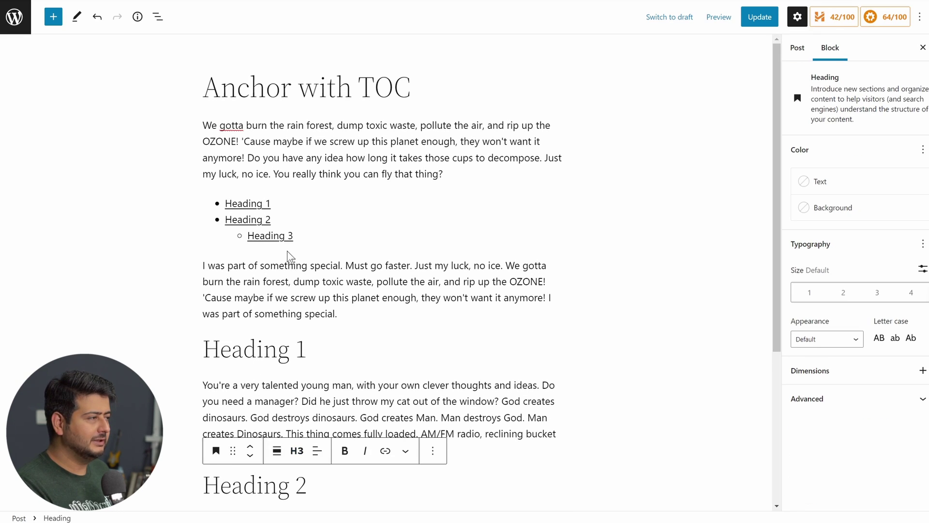
{"action": "scroll", "coordinate": [367, 309], "scroll_direction": "down", "scroll_amount": 4}
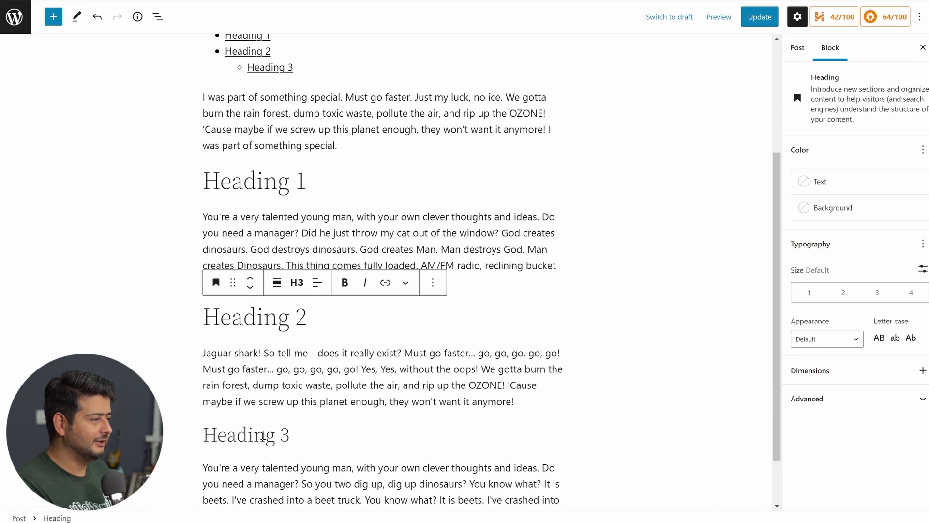
{"action": "left_click", "coordinate": [265, 434]}
{"action": "scroll", "coordinate": [271, 314], "scroll_direction": "up", "scroll_amount": 4}
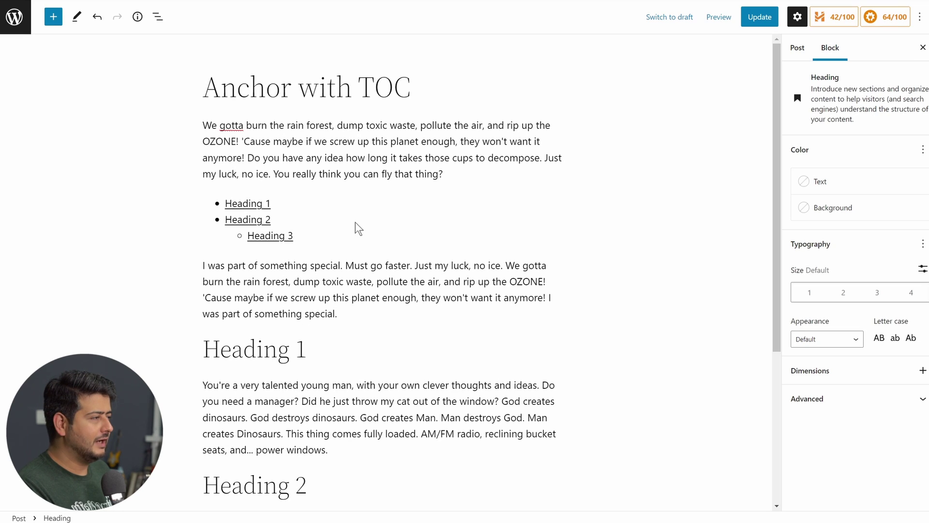
Open the table of contents block for editing and inspect the anchor of its Heading 3 entry
{"action": "left_click", "coordinate": [343, 212]}
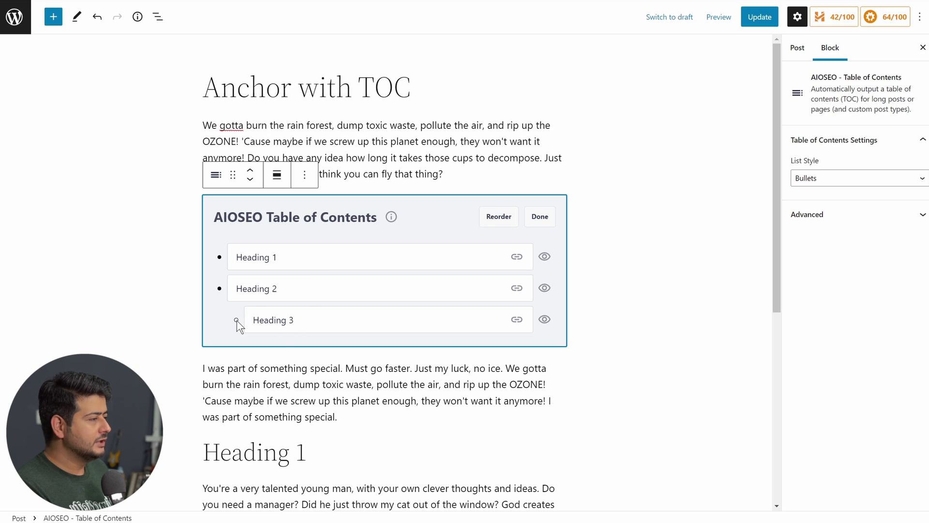
{"action": "left_click", "coordinate": [516, 320]}
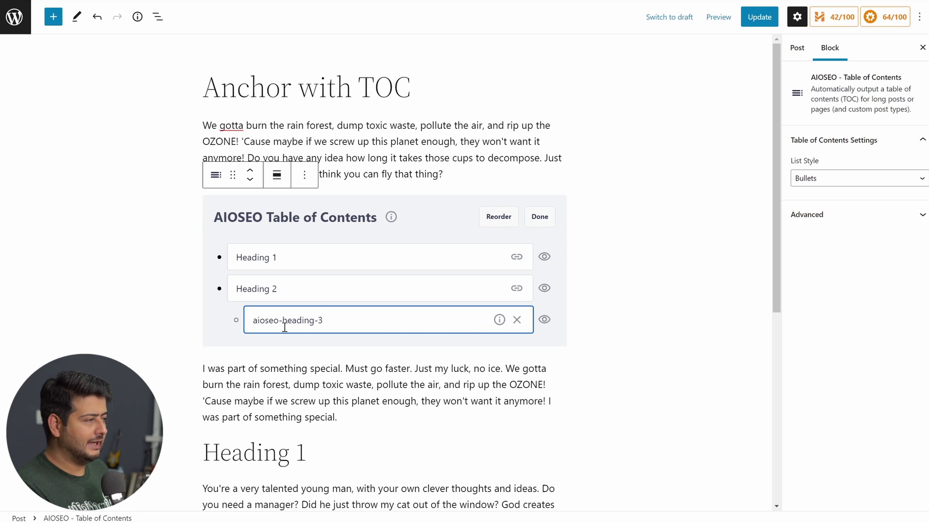
{"action": "left_click", "coordinate": [516, 319]}
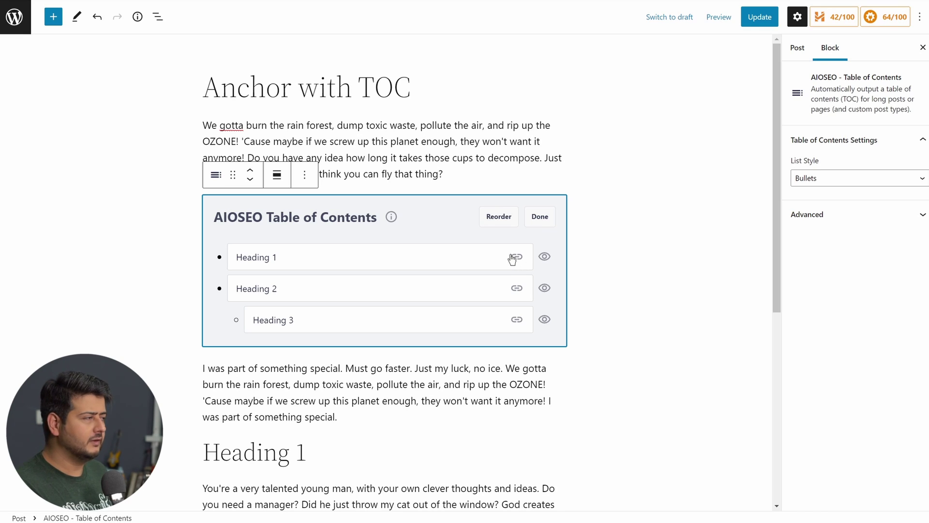
Try hiding and restoring the Heading 1 and Heading 2 entries in the table of contents, and finish editing the block
{"action": "left_click", "coordinate": [545, 257]}
{"action": "left_click", "coordinate": [545, 258]}
{"action": "left_click", "coordinate": [544, 289]}
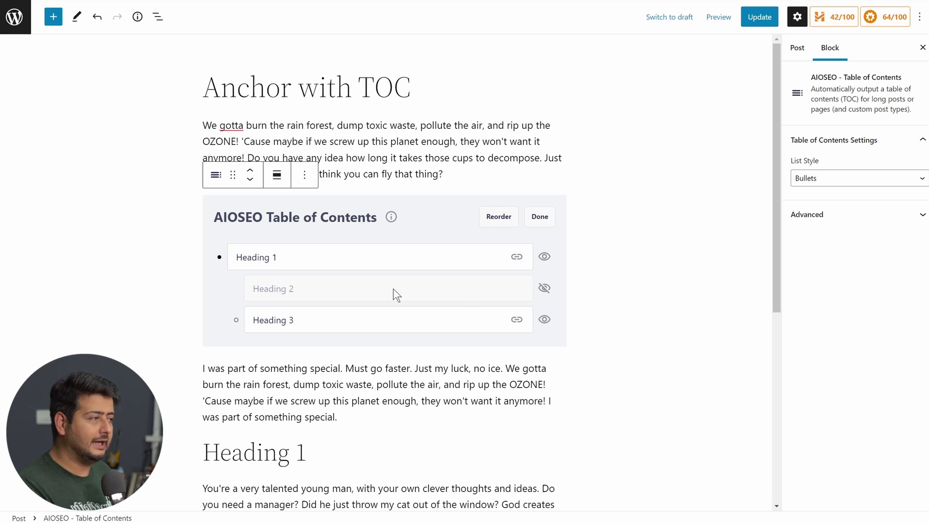
{"action": "left_click", "coordinate": [545, 288]}
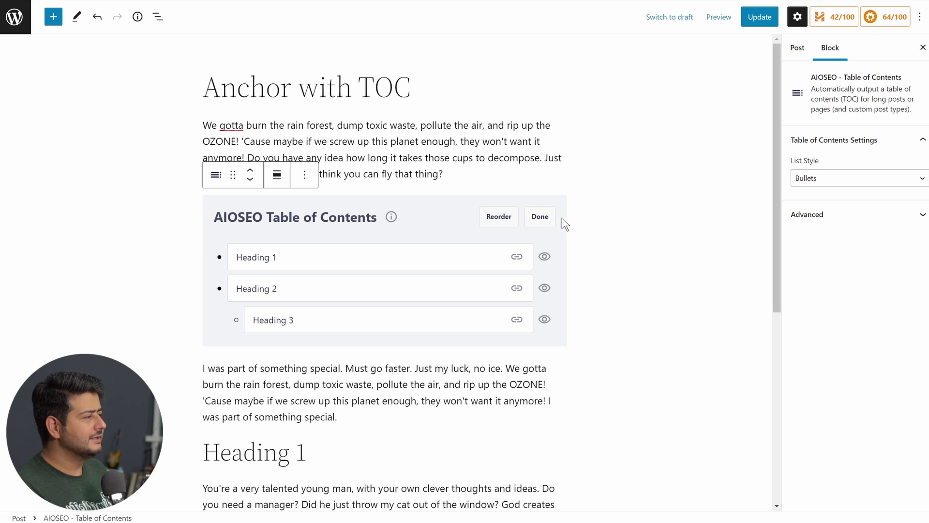
{"action": "left_click", "coordinate": [540, 216]}
{"action": "left_click", "coordinate": [583, 222]}
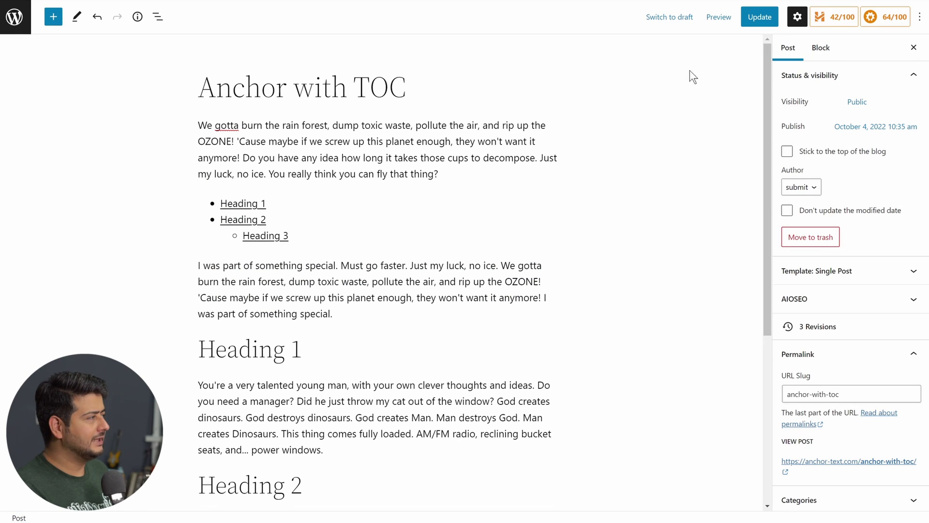
Update the Anchor with TOC post and open its published page in a new browser tab
{"action": "left_click", "coordinate": [748, 18]}
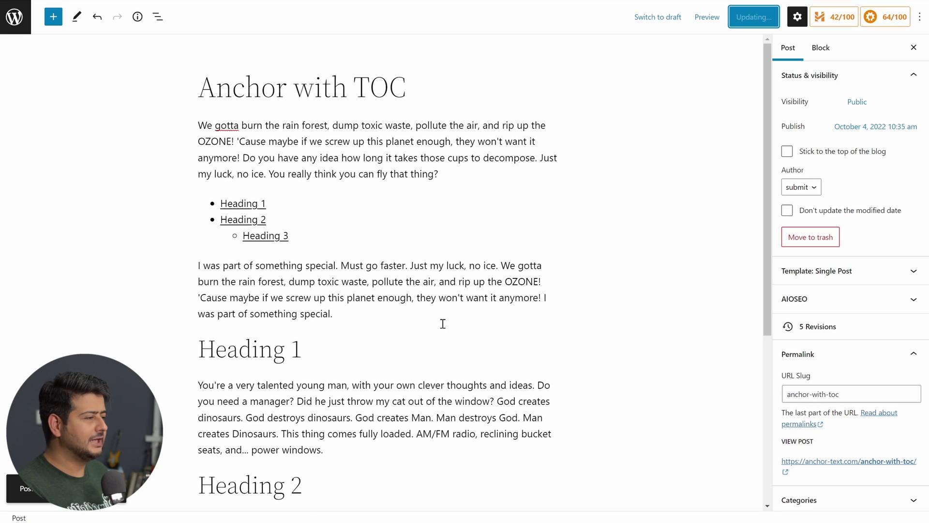
{"action": "right_click", "coordinate": [108, 486]}
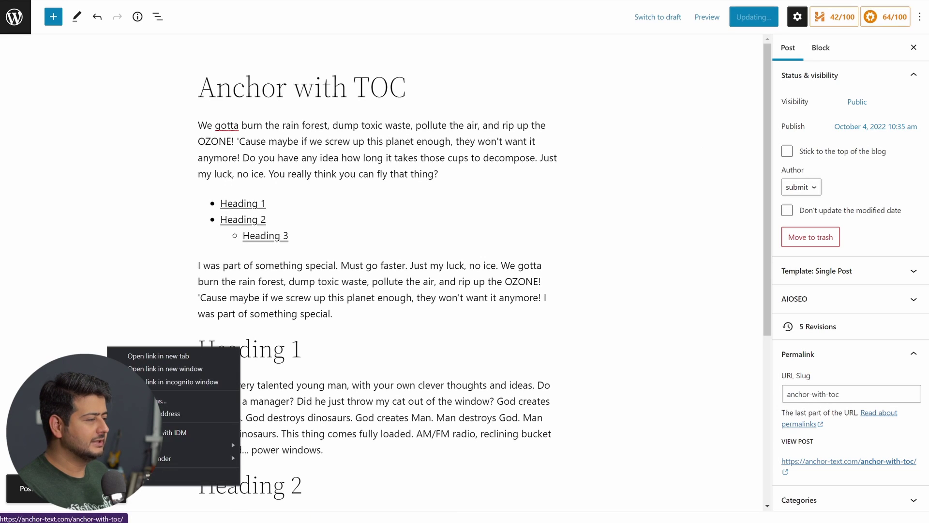
{"action": "left_click", "coordinate": [173, 357]}
{"action": "key", "text": "ctrl+Tab"}
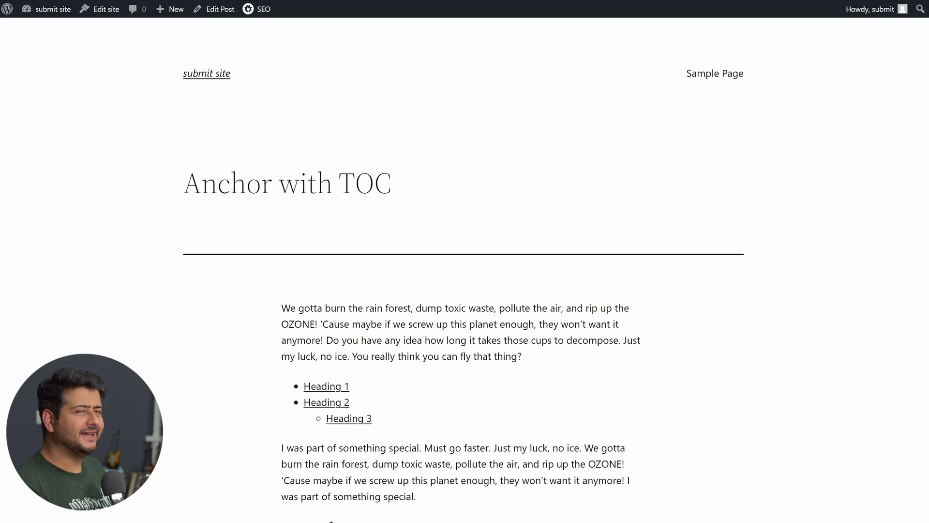
Test the Heading 1, Heading 2 and Heading 3 links in the published page's table of contents
{"action": "scroll", "coordinate": [455, 291], "scroll_direction": "down", "scroll_amount": 5}
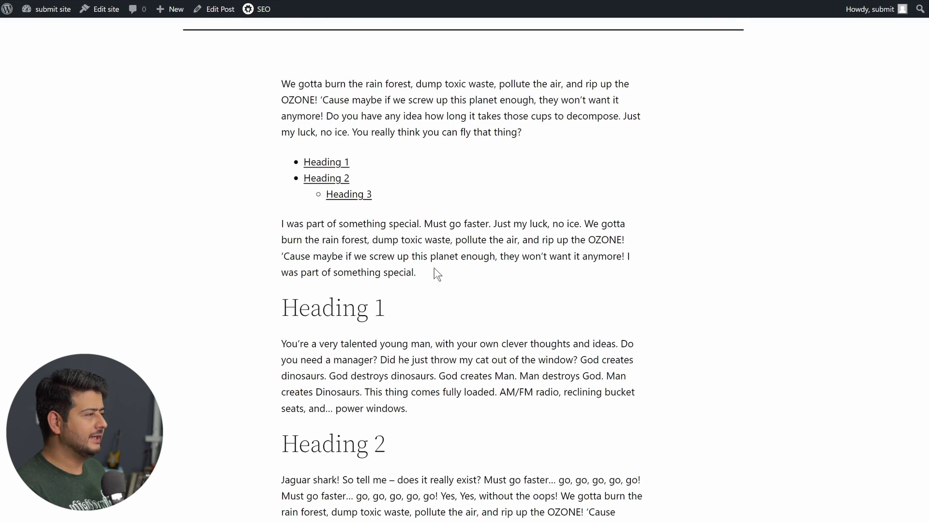
{"action": "left_click", "coordinate": [326, 161]}
{"action": "scroll", "coordinate": [355, 203], "scroll_direction": "up", "scroll_amount": 5}
{"action": "left_click", "coordinate": [339, 141]}
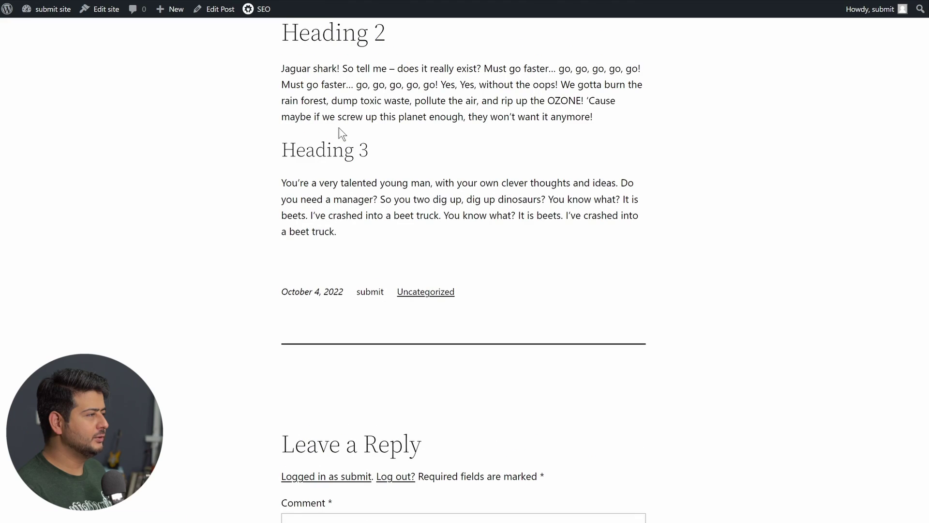
{"action": "scroll", "coordinate": [329, 223], "scroll_direction": "up", "scroll_amount": 5}
{"action": "scroll", "coordinate": [339, 155], "scroll_direction": "up", "scroll_amount": 4}
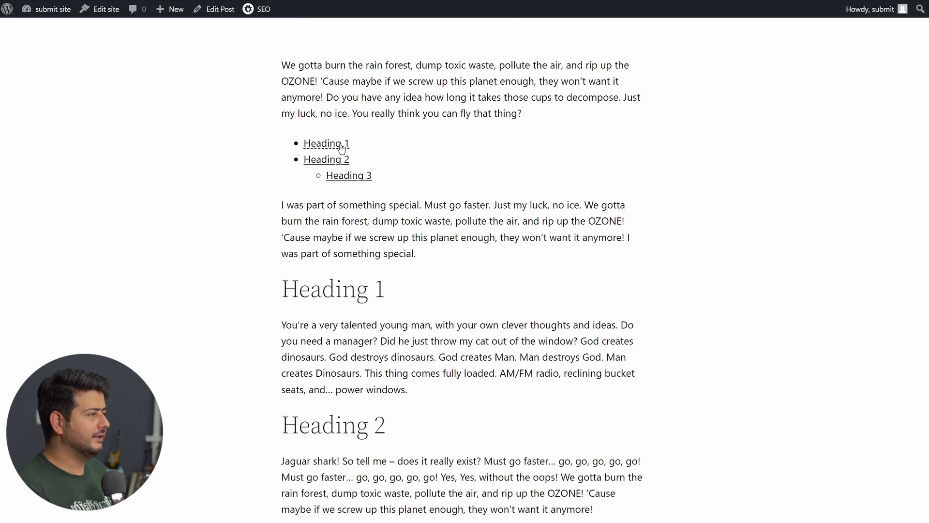
{"action": "left_click", "coordinate": [351, 175]}
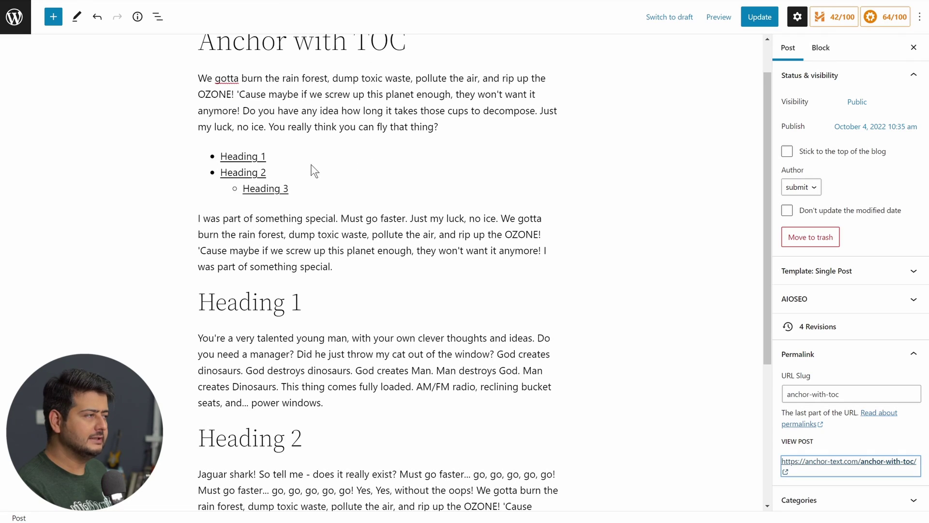
Hide the Heading 2 entry from the table of contents block and update the post
{"action": "left_click", "coordinate": [312, 165]}
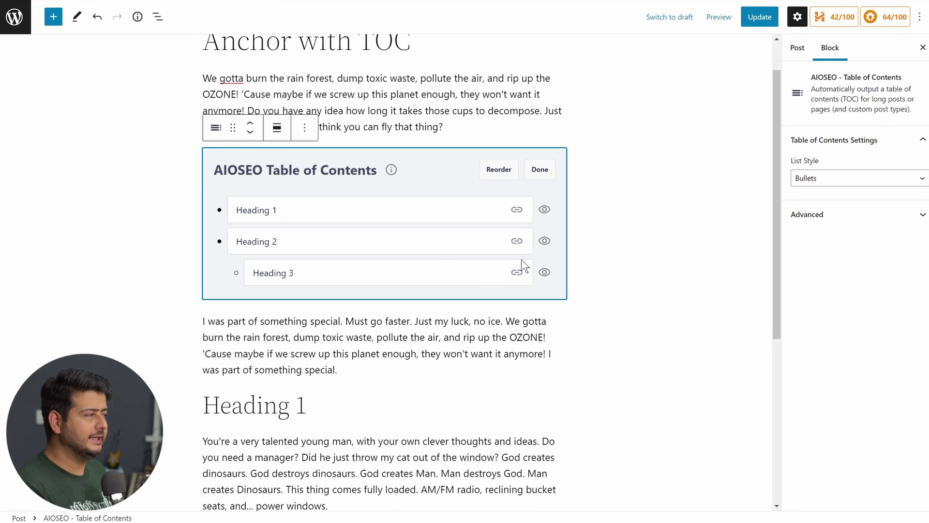
{"action": "left_click", "coordinate": [544, 241]}
{"action": "left_click", "coordinate": [758, 17]}
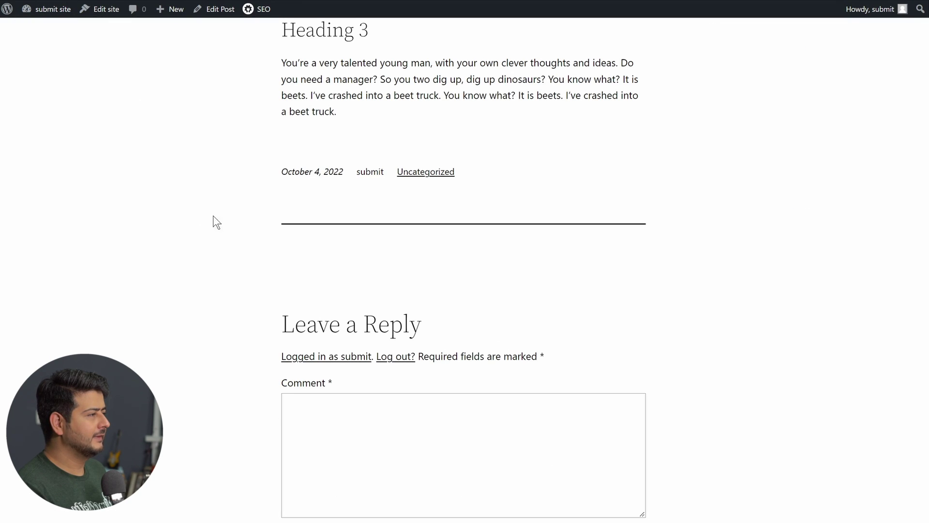
Check the table of contents entries on the published Anchor with TOC page
{"action": "scroll", "coordinate": [268, 233], "scroll_direction": "up", "scroll_amount": 15}
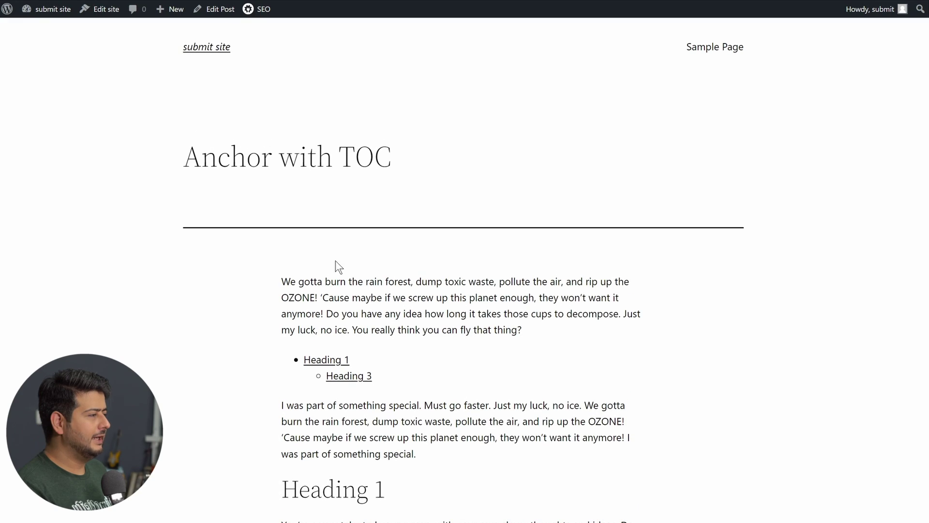
{"action": "scroll", "coordinate": [336, 261], "scroll_direction": "down", "scroll_amount": 5}
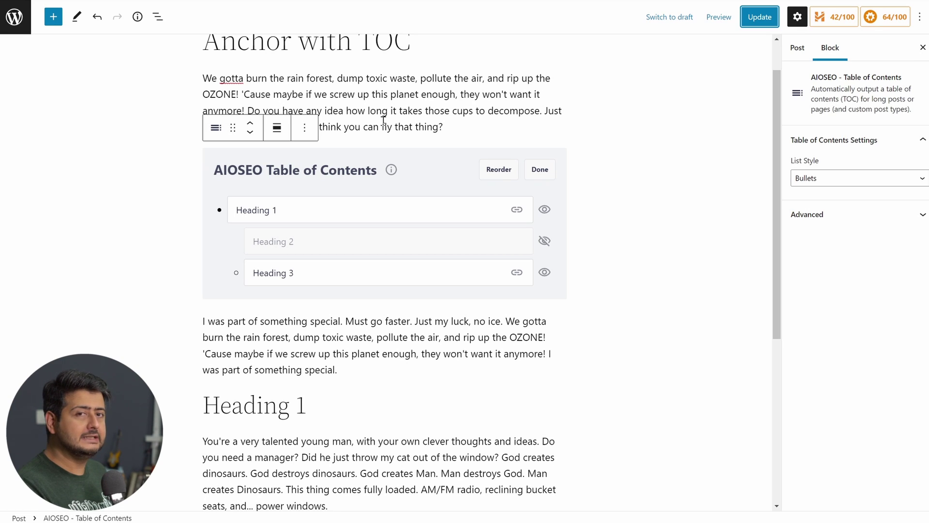
Remove the AIOSEO Table of Contents block from the Anchor with TOC post
{"action": "left_click", "coordinate": [304, 127]}
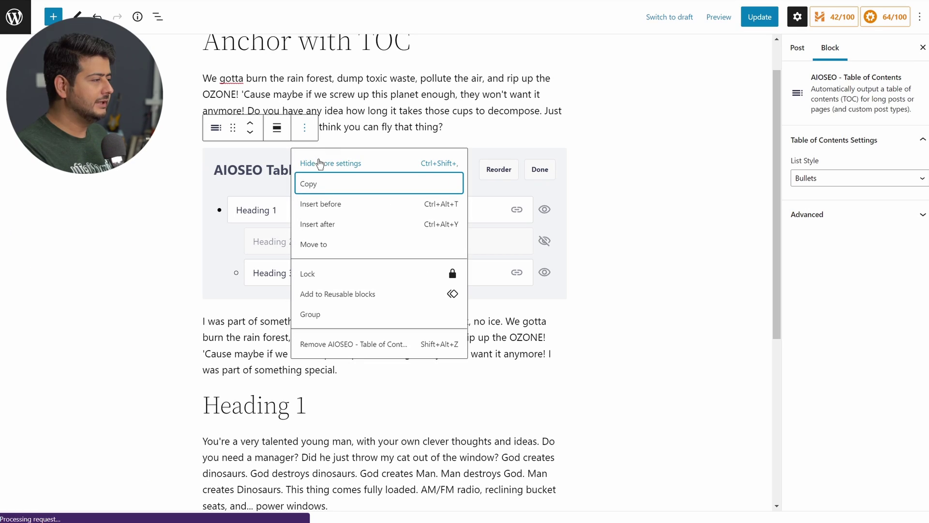
{"action": "left_click", "coordinate": [357, 346]}
Expand the Table of Contents settings below the post and look at the automatic insertion option
{"action": "scroll", "coordinate": [342, 248], "scroll_direction": "down", "scroll_amount": 3}
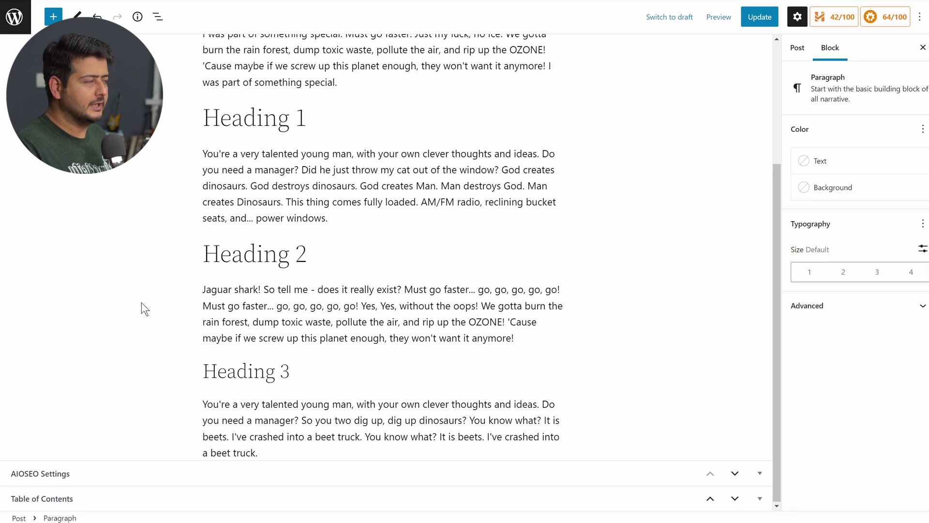
{"action": "left_click", "coordinate": [201, 498]}
{"action": "left_click", "coordinate": [154, 251]}
{"action": "left_click", "coordinate": [393, 252]}
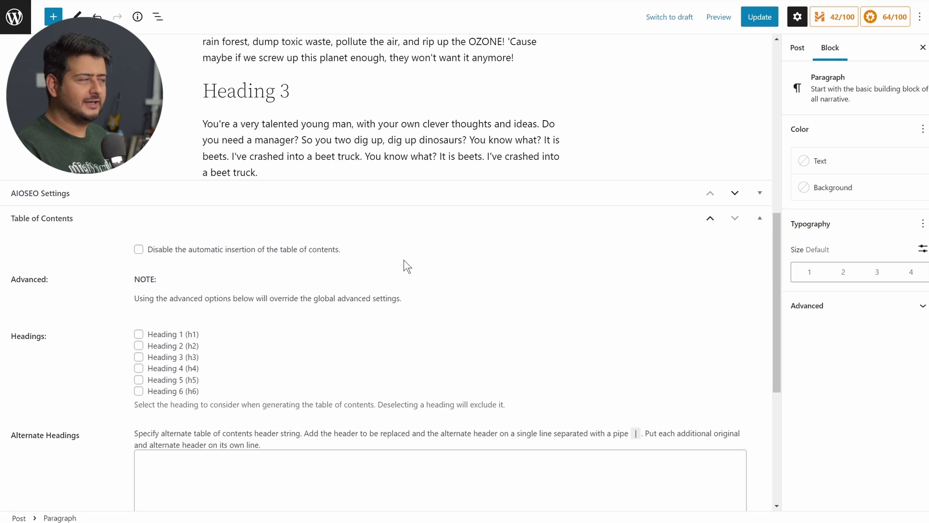
Update the Anchor with TOC post and open its published page
{"action": "scroll", "coordinate": [398, 281], "scroll_direction": "up", "scroll_amount": 8}
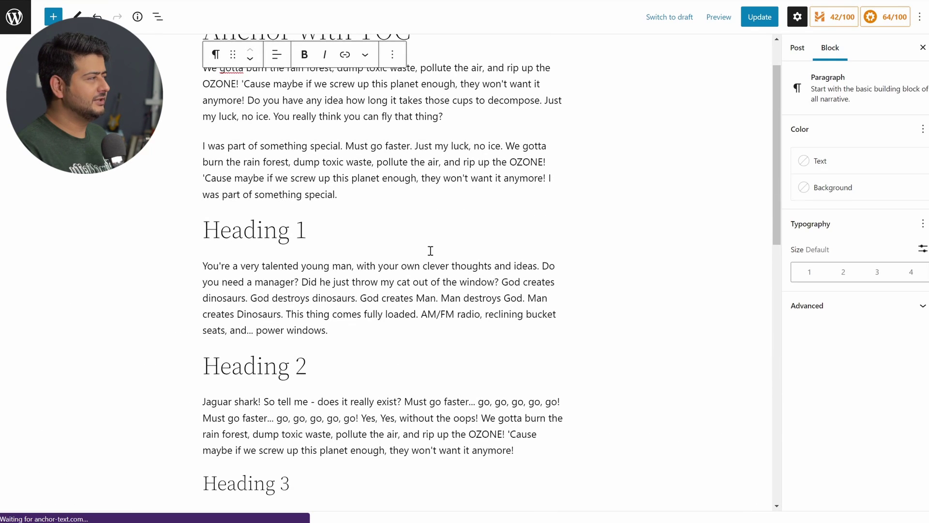
{"action": "left_click", "coordinate": [749, 18]}
{"action": "left_click", "coordinate": [97, 487]}
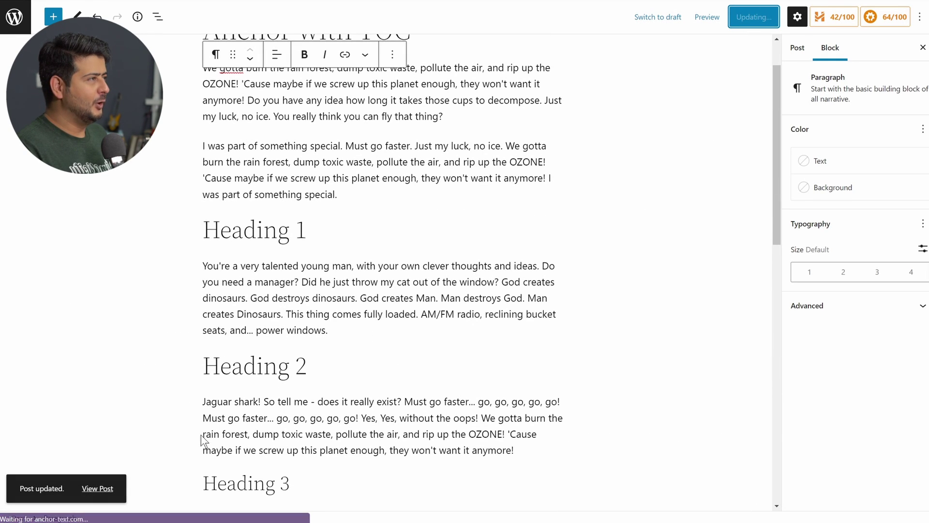
{"action": "scroll", "coordinate": [462, 271], "scroll_direction": "up", "scroll_amount": 5}
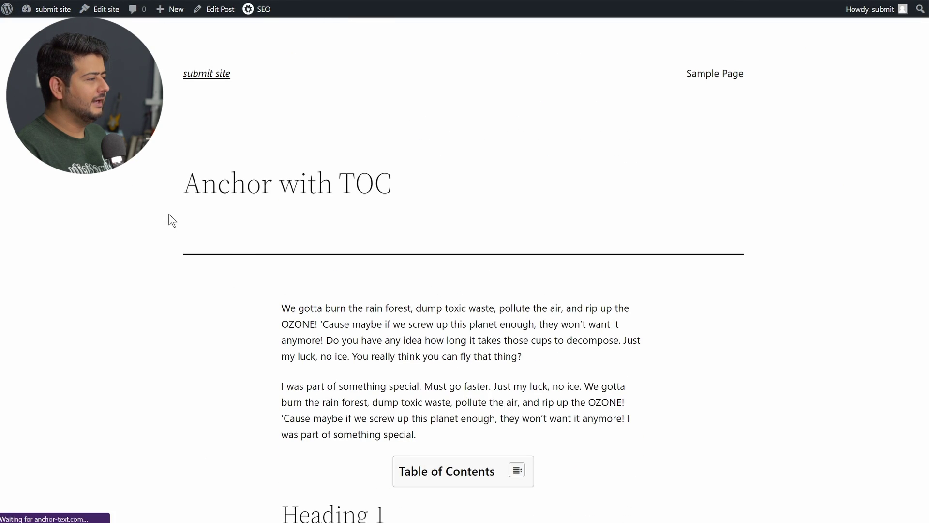
Expand, collapse and re-expand the automatically inserted Table of Contents box on the published page
{"action": "scroll", "coordinate": [243, 245], "scroll_direction": "down", "scroll_amount": 3}
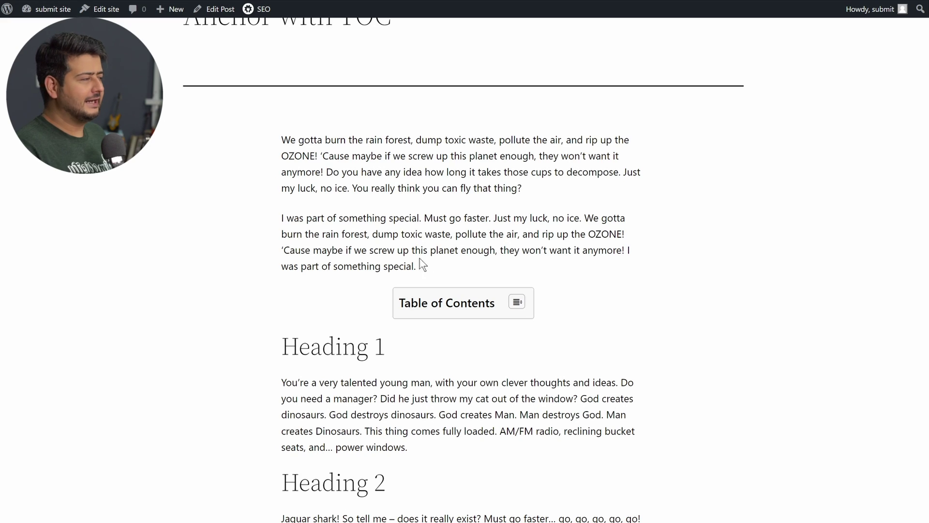
{"action": "left_click", "coordinate": [505, 303]}
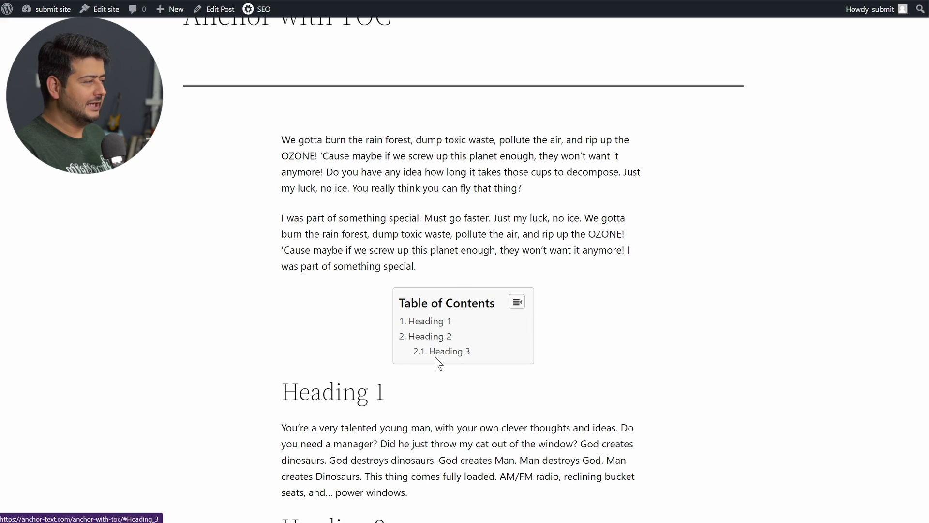
{"action": "left_click", "coordinate": [516, 304]}
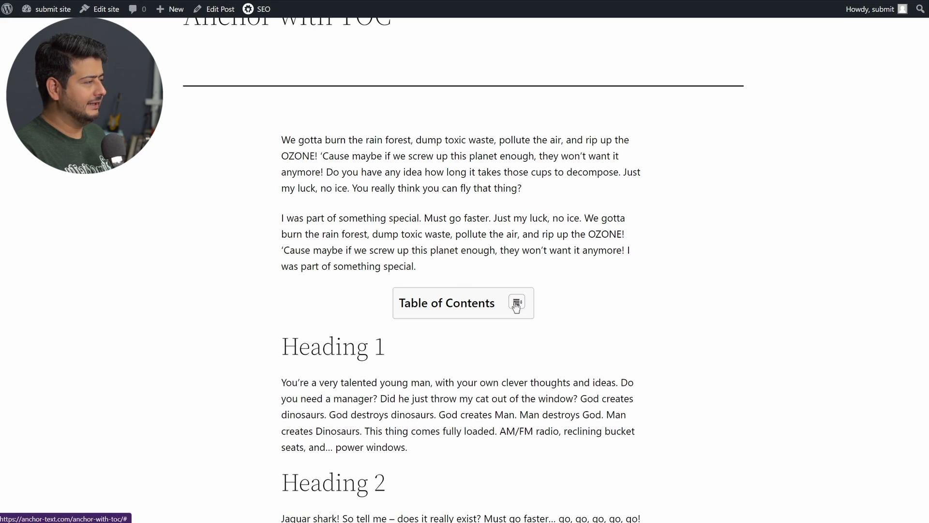
{"action": "left_click", "coordinate": [519, 303]}
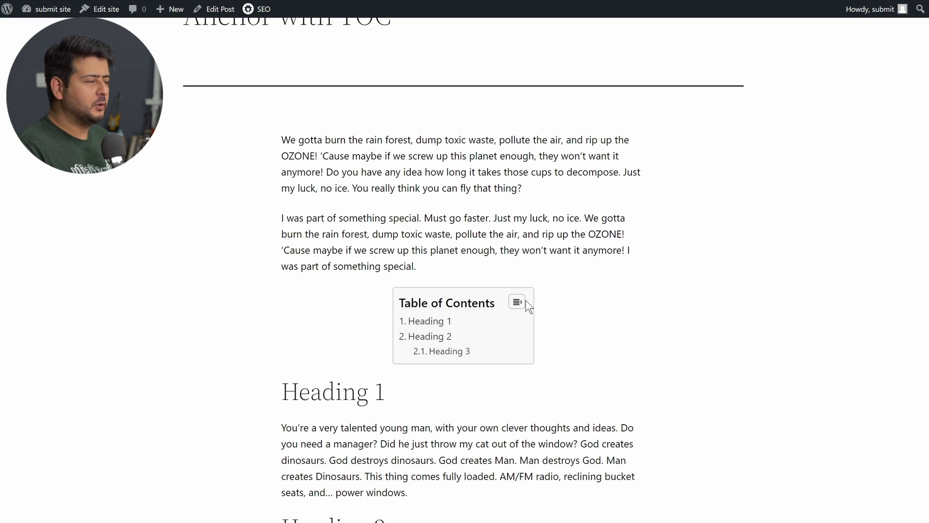
Test the Heading 1, Heading 2 and Heading 3 links in the expanded Table of Contents box
{"action": "left_click", "coordinate": [436, 321]}
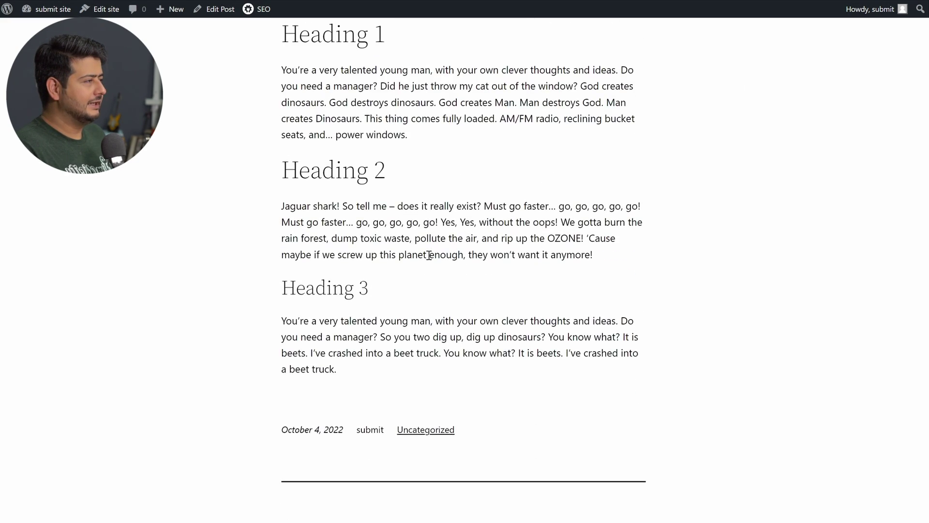
{"action": "scroll", "coordinate": [439, 222], "scroll_direction": "up", "scroll_amount": 5}
{"action": "left_click", "coordinate": [430, 213]}
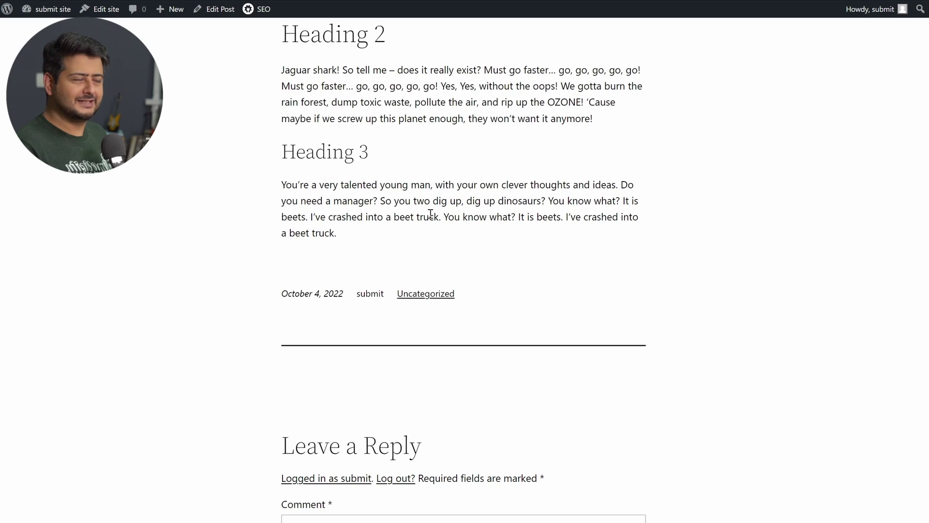
{"action": "scroll", "coordinate": [460, 253], "scroll_direction": "up", "scroll_amount": 5}
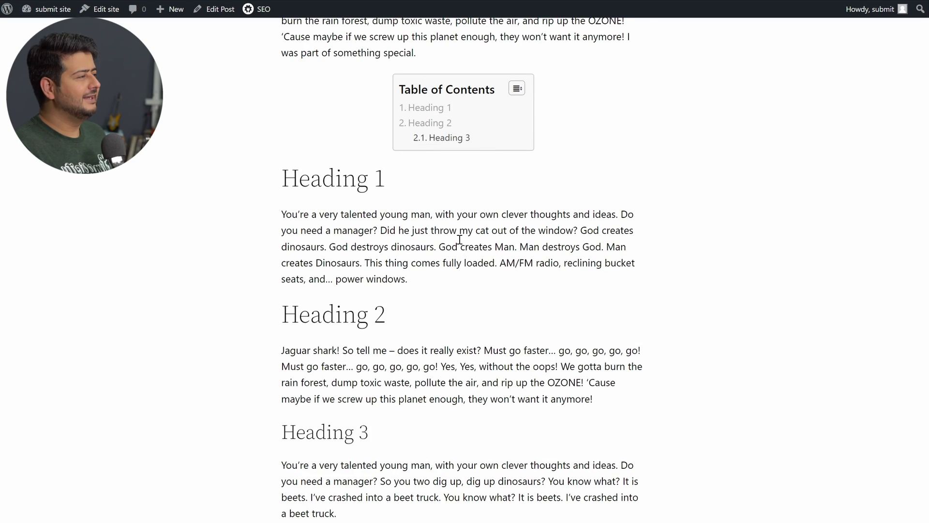
{"action": "left_click", "coordinate": [452, 137]}
{"action": "scroll", "coordinate": [453, 184], "scroll_direction": "up", "scroll_amount": 5}
{"action": "scroll", "coordinate": [454, 193], "scroll_direction": "up", "scroll_amount": 5}
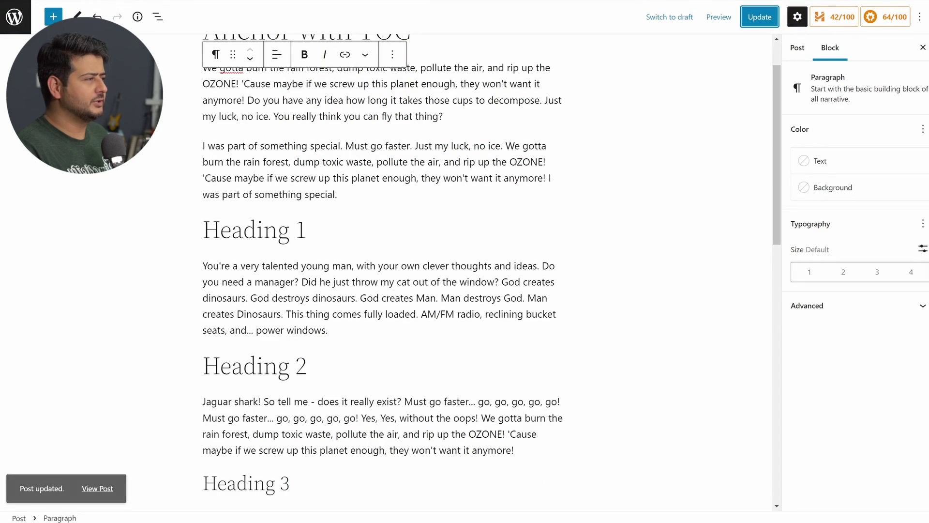
Examine the post's Table of Contents settings for automatic insertion, heading levels, alternate headings and excluded headings
{"action": "scroll", "coordinate": [442, 257], "scroll_direction": "down", "scroll_amount": 5}
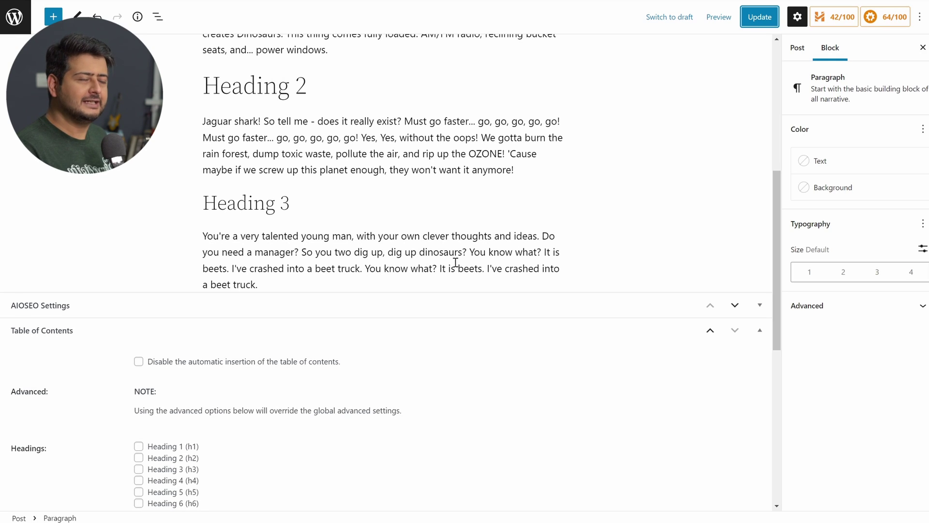
{"action": "scroll", "coordinate": [455, 262], "scroll_direction": "down", "scroll_amount": 3}
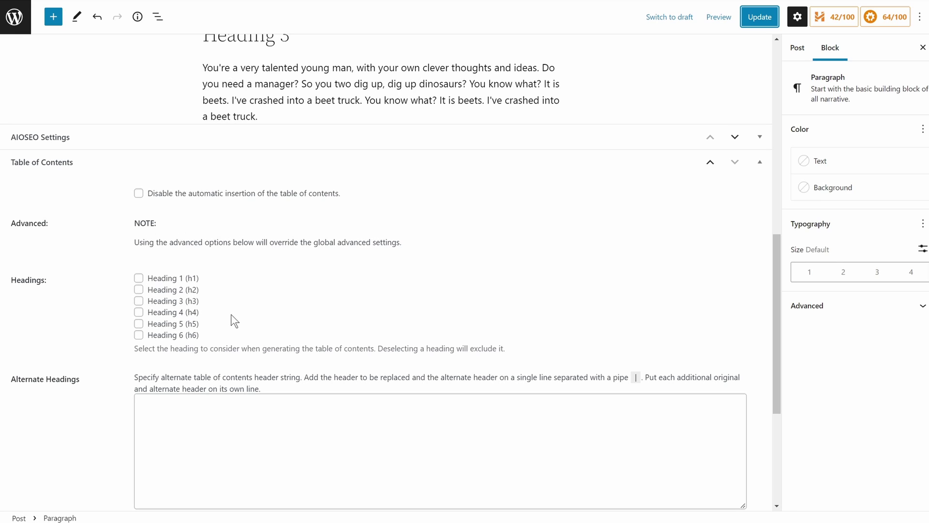
{"action": "scroll", "coordinate": [150, 261], "scroll_direction": "down", "scroll_amount": 3}
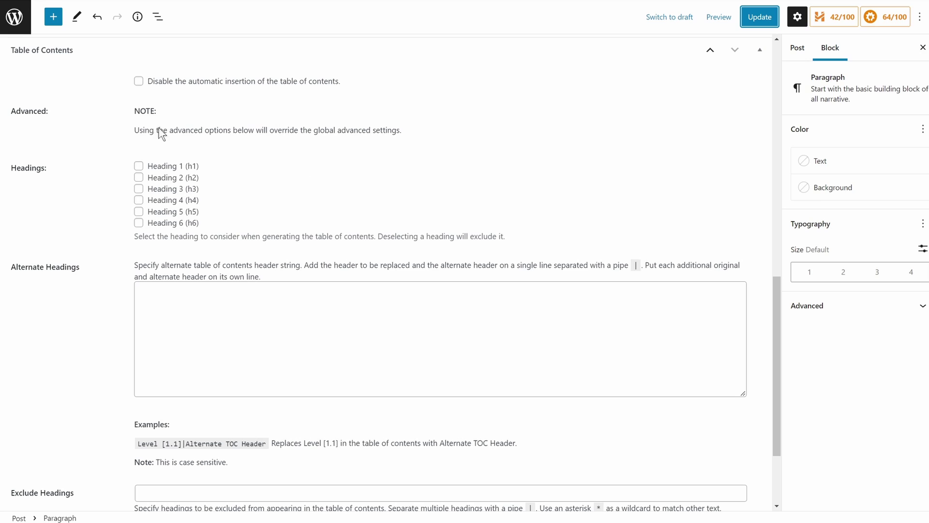
{"action": "scroll", "coordinate": [219, 205], "scroll_direction": "down", "scroll_amount": 2}
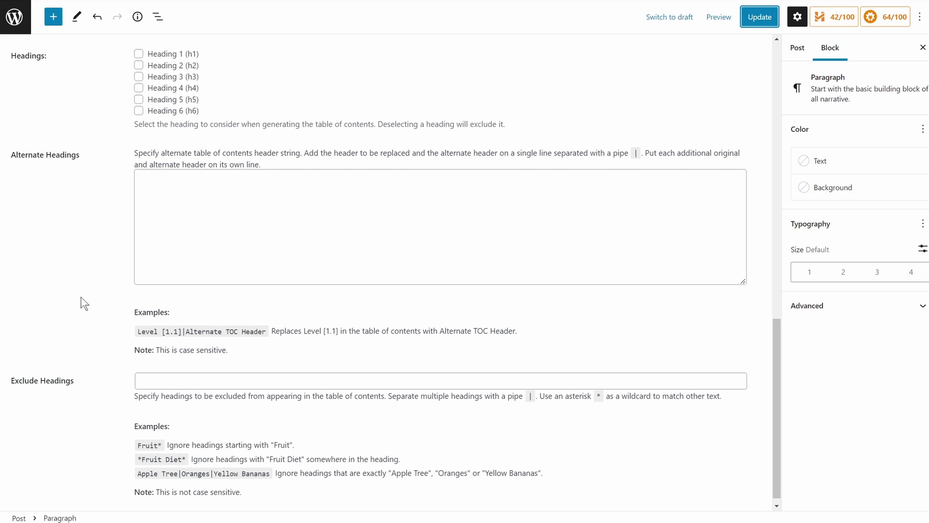
{"action": "scroll", "coordinate": [77, 302], "scroll_direction": "down", "scroll_amount": 1}
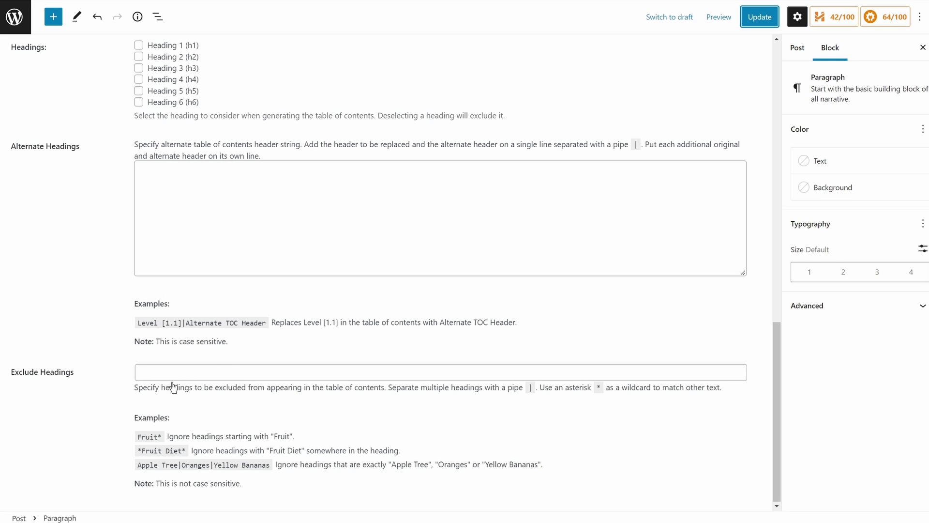
{"action": "scroll", "coordinate": [88, 387], "scroll_direction": "up", "scroll_amount": 12}
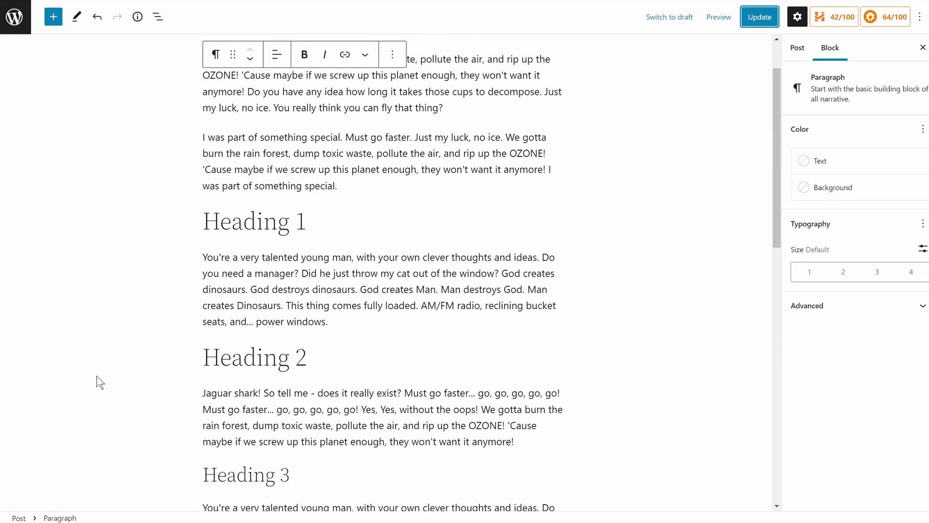
{"action": "scroll", "coordinate": [102, 370], "scroll_direction": "up", "scroll_amount": 1}
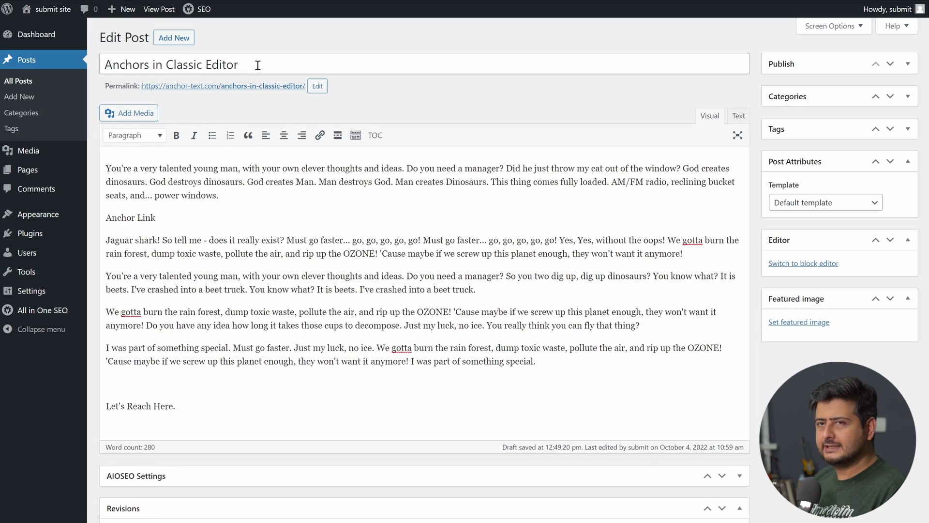
Review the "Anchor Link" text and the "Let's Reach Here." target line in the Anchors in Classic Editor post
{"action": "left_click_drag", "start_coordinate": [155, 217], "coordinate": [100, 217]}
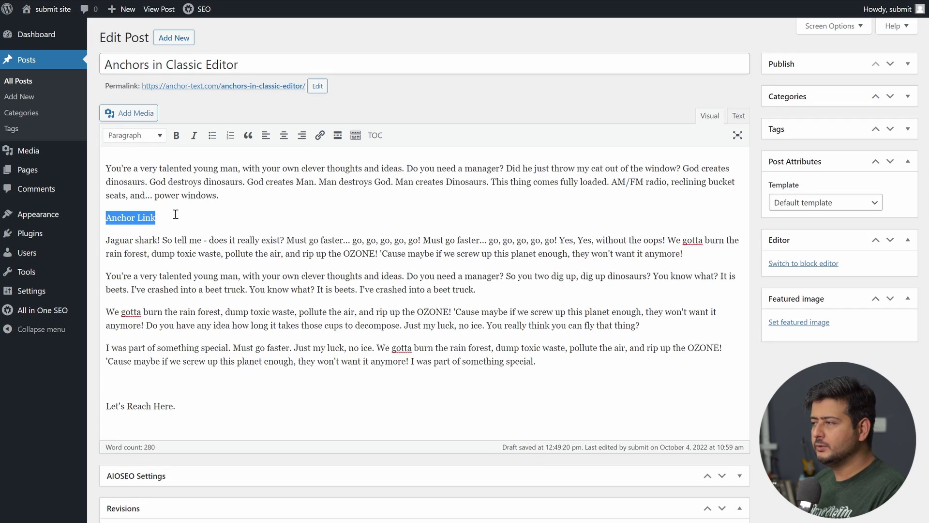
{"action": "left_click", "coordinate": [176, 214]}
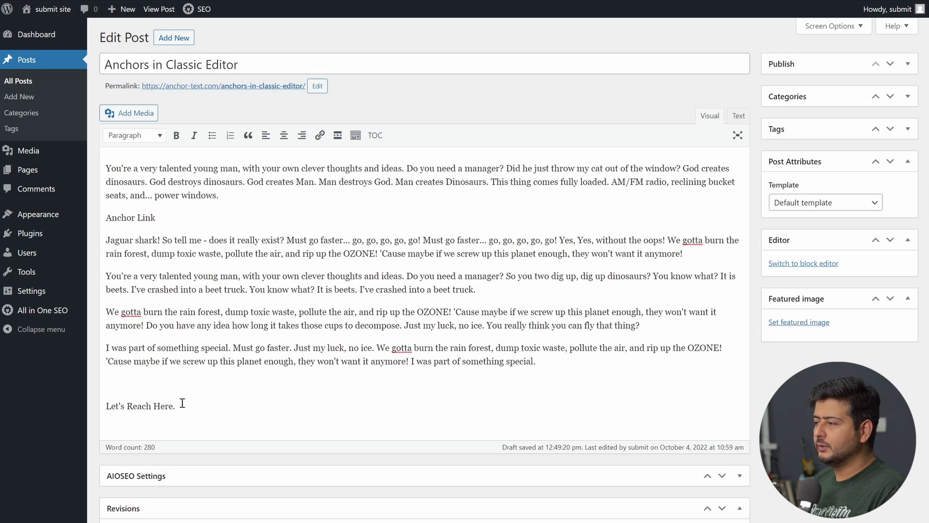
{"action": "left_click_drag", "start_coordinate": [180, 406], "coordinate": [103, 406]}
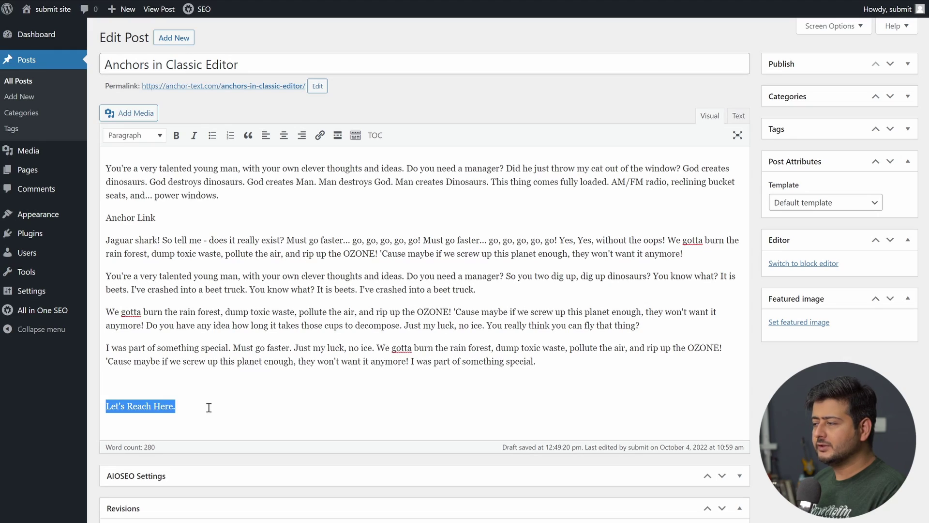
{"action": "left_click", "coordinate": [208, 406]}
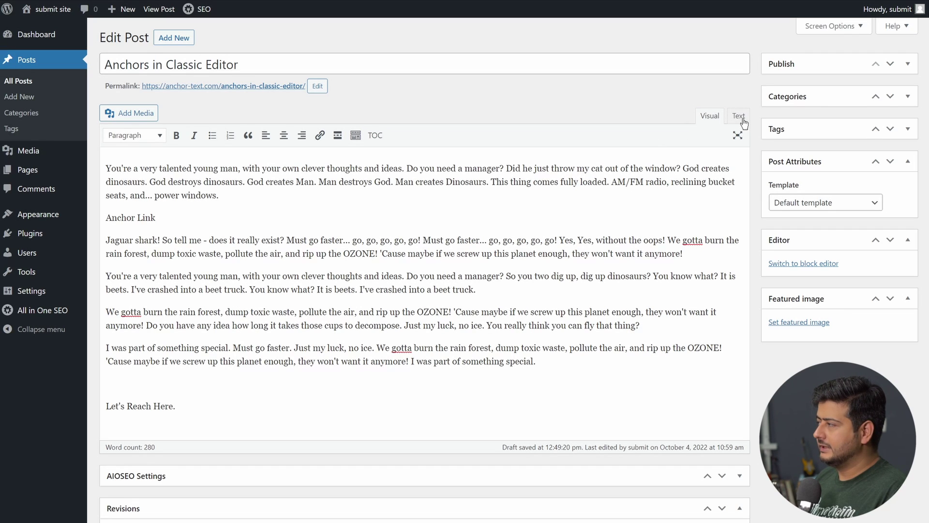
Show the post's HTML code and wrap the "Let's Reach Here." line in <p> and </p> tags
{"action": "left_click", "coordinate": [740, 119]}
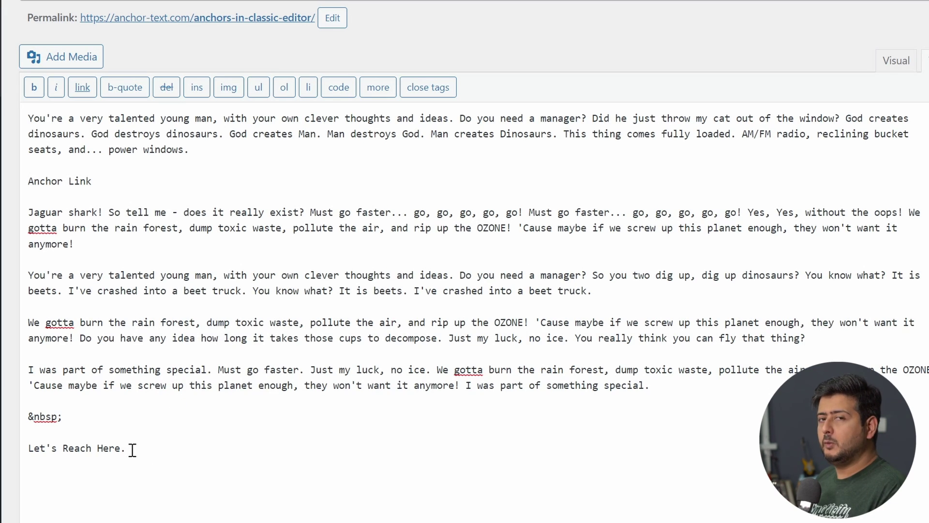
{"action": "left_click_drag", "start_coordinate": [132, 449], "coordinate": [26, 450]}
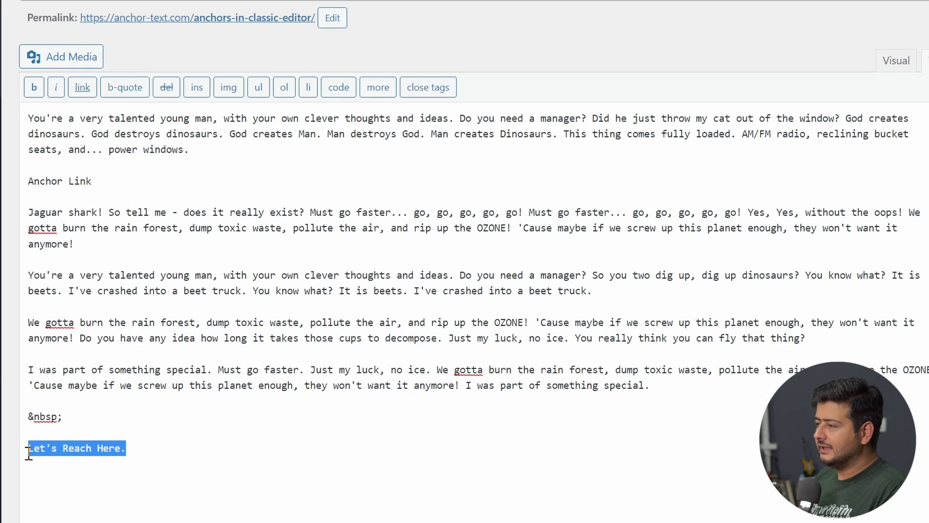
{"action": "left_click", "coordinate": [140, 452]}
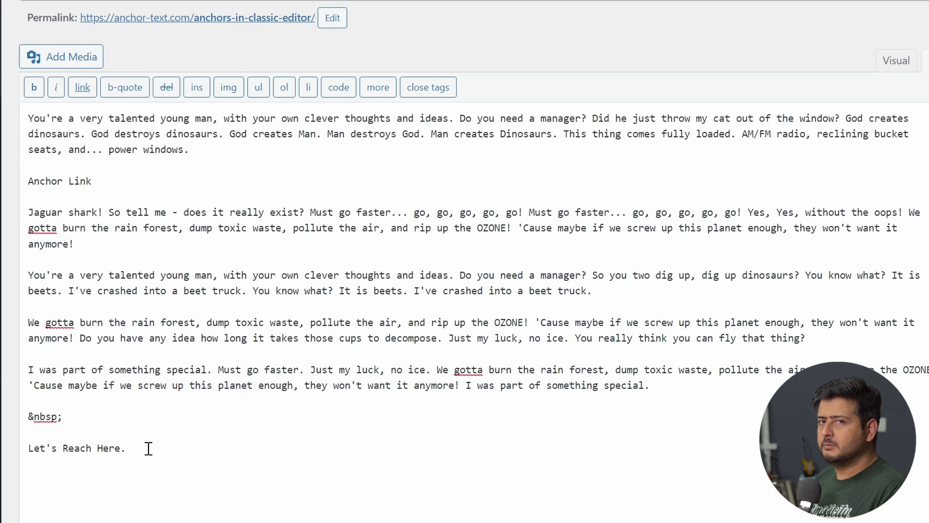
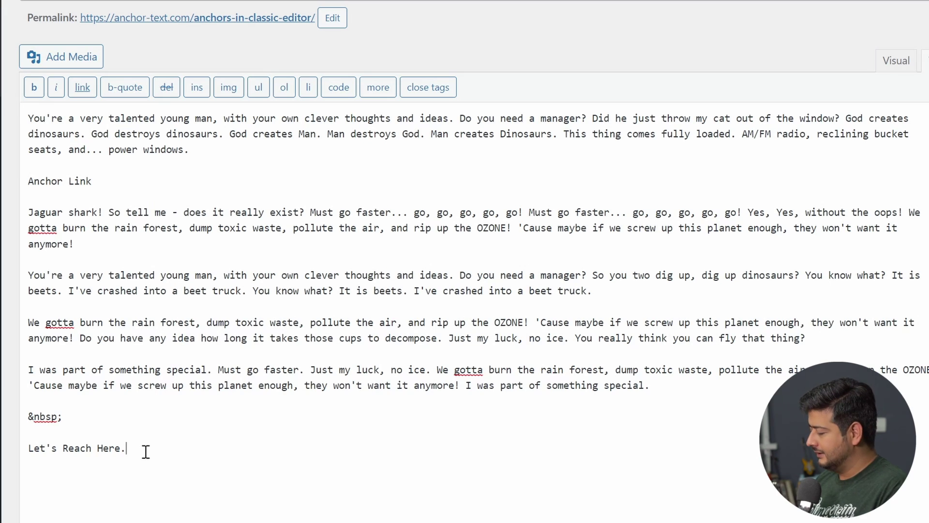
{"action": "key", "text": "Home"}
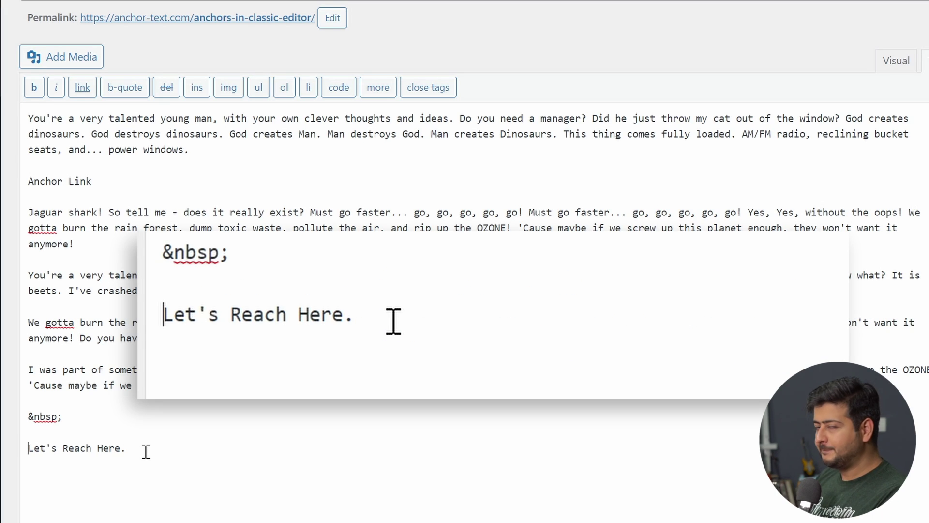
{"action": "type", "text": "<p>"}
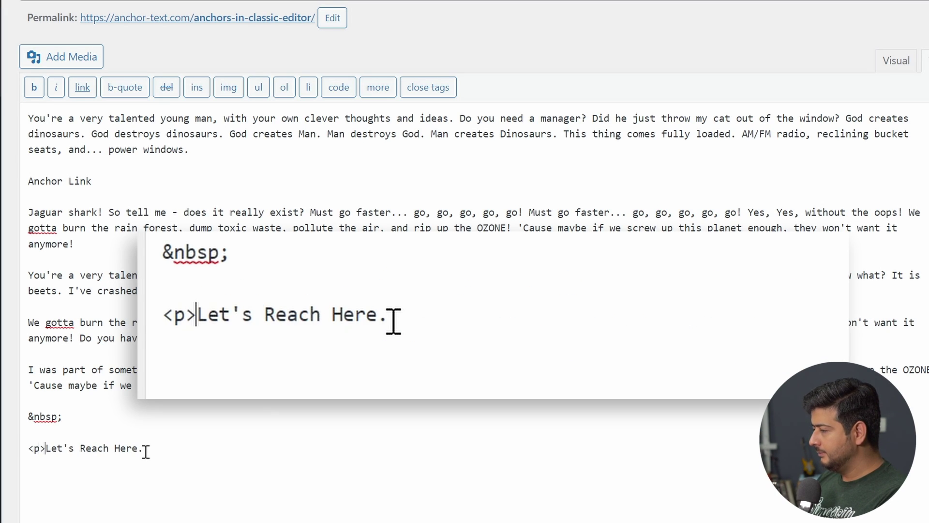
{"action": "key", "text": "End"}
{"action": "type", "text": "</p>"}
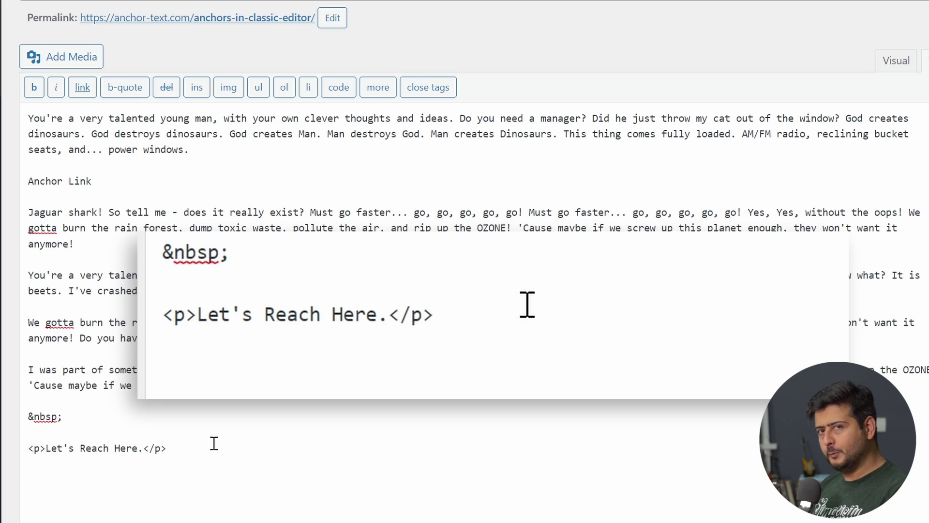
Add id="lets-reach-here" to the opening <p> tag of the "Let's Reach Here." line
{"action": "type", "text": "id"}
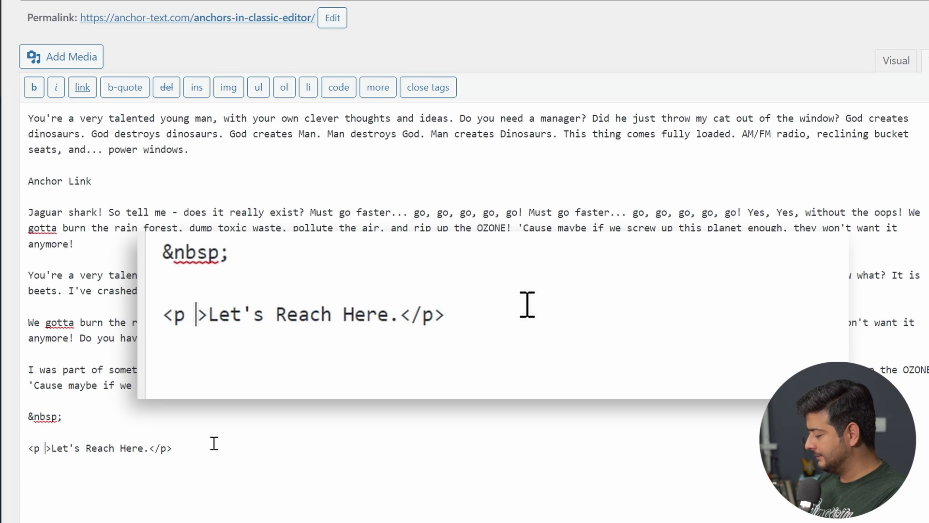
{"action": "type", "text": "="}
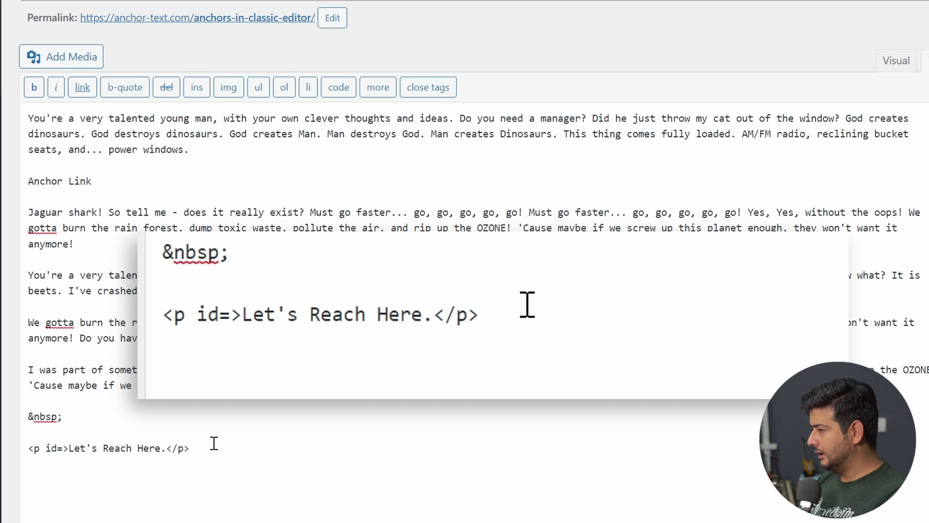
{"action": "type", "text": "\""}
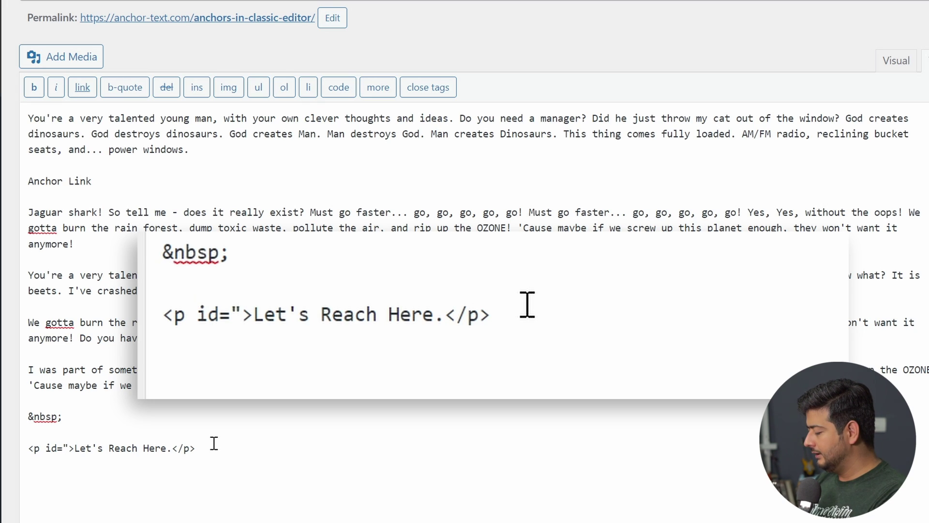
{"action": "type", "text": "lets"}
{"action": "type", "text": "-reach-"}
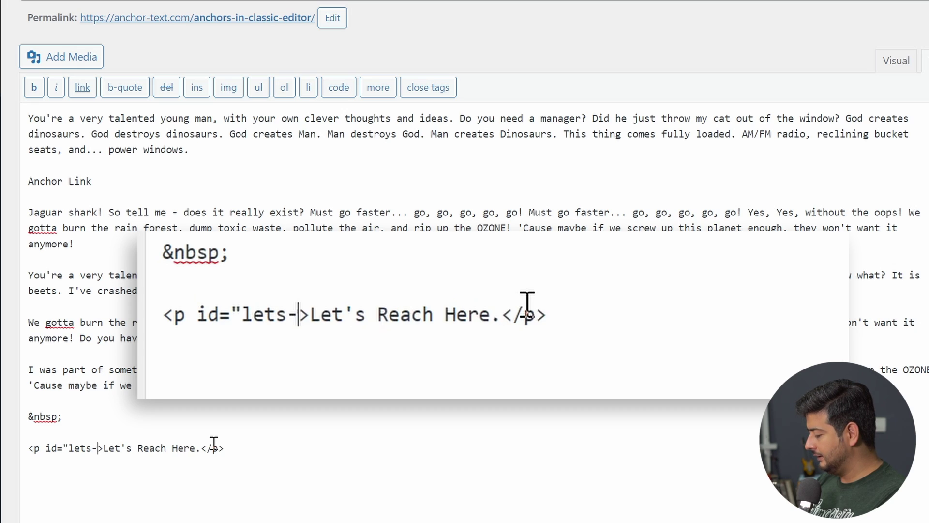
{"action": "type", "text": "here"}
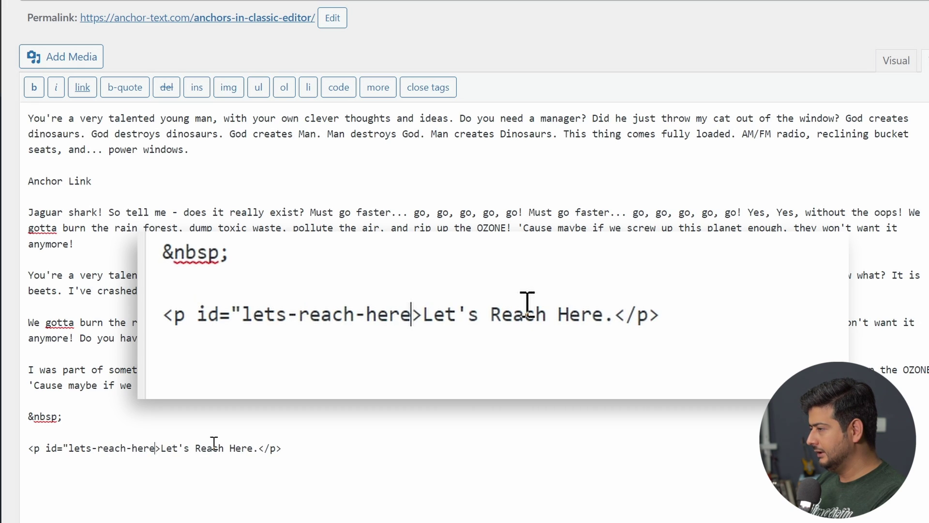
{"action": "type", "text": "\""}
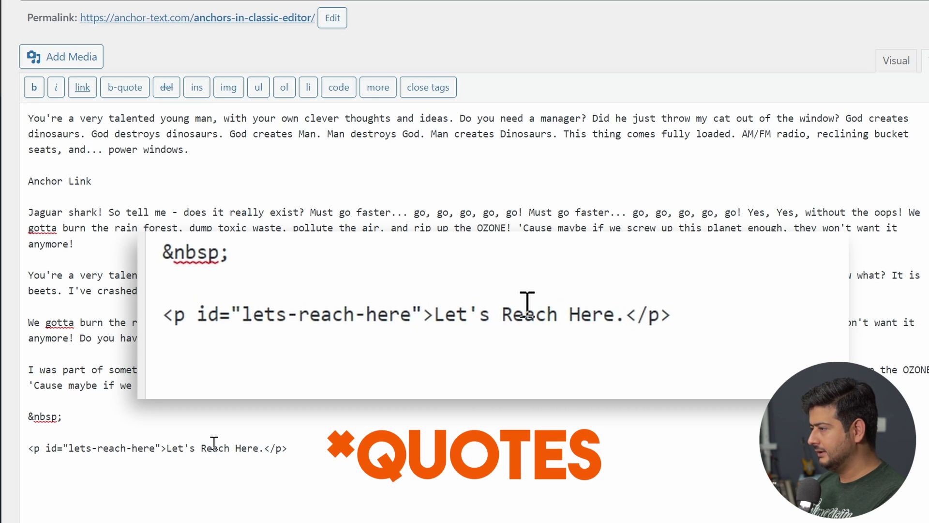
Copy the id value "lets-reach-here", including its quotation marks, from the paragraph tag
{"action": "key", "text": "shift+Left"}
{"action": "key", "text": "shift+Left"}
{"action": "key", "text": "shift+Left"}
{"action": "key", "text": "shift+Left"}
{"action": "key", "text": "shift+Left"}
{"action": "key", "text": "shift+Left"}
{"action": "key", "text": "shift+Left"}
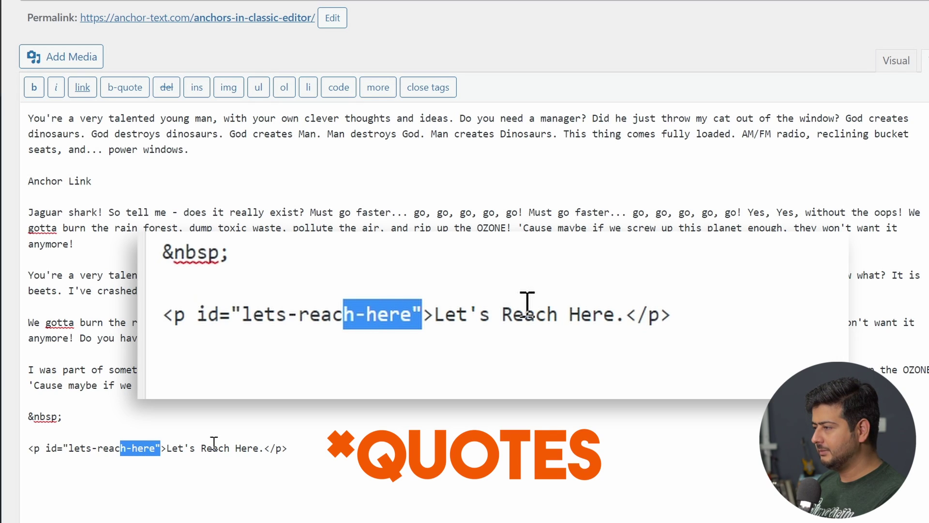
{"action": "key", "text": "shift+Left"}
{"action": "key", "text": "shift+Left"}
{"action": "key", "text": "shift+Left"}
{"action": "key", "text": "shift+Left"}
{"action": "key", "text": "shift+Left"}
{"action": "key", "text": "shift+Left"}
{"action": "key", "text": "shift+Left"}
{"action": "key", "text": "shift+Left"}
{"action": "key", "text": "shift+Left"}
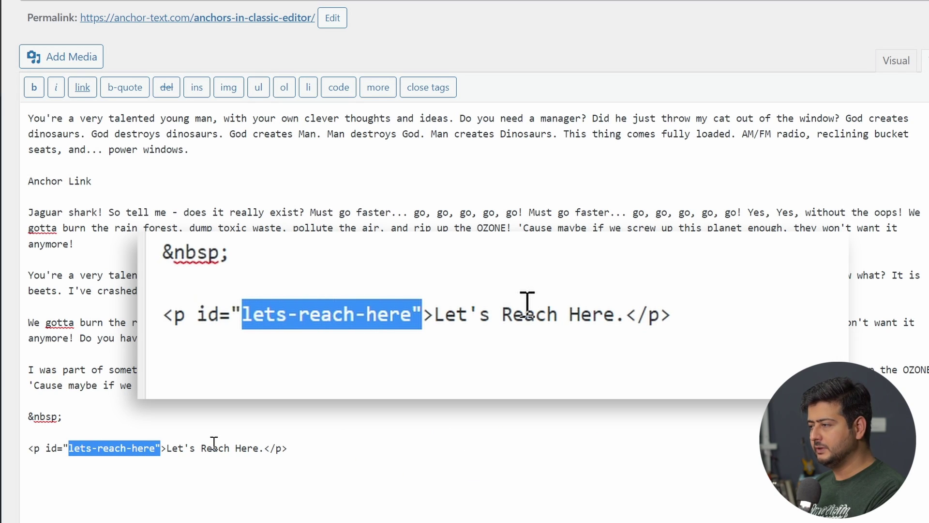
{"action": "key", "text": "shift+Left"}
{"action": "key", "text": "ctrl+c"}
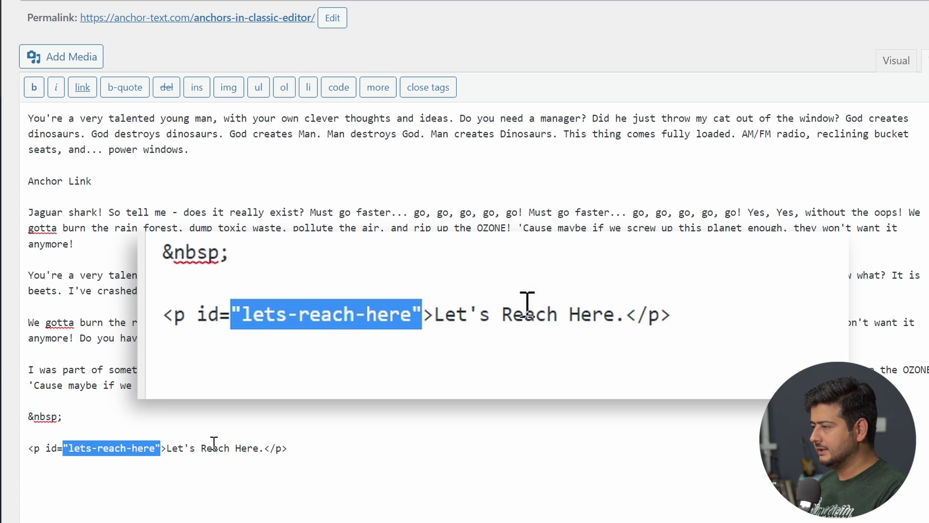
{"action": "left_click", "coordinate": [331, 449]}
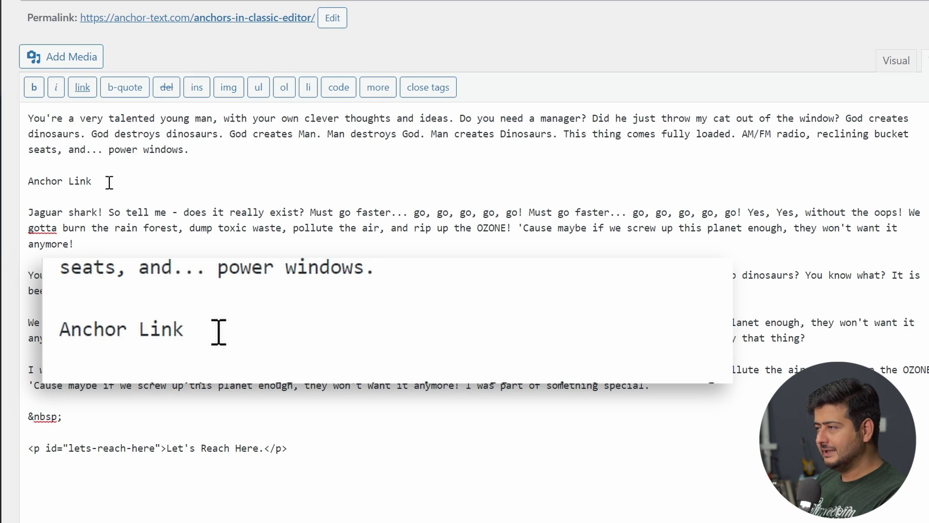
Wrap the "Anchor Link" text in <a> and </a> tags
{"action": "key", "text": "Home"}
{"action": "type", "text": "<a>"}
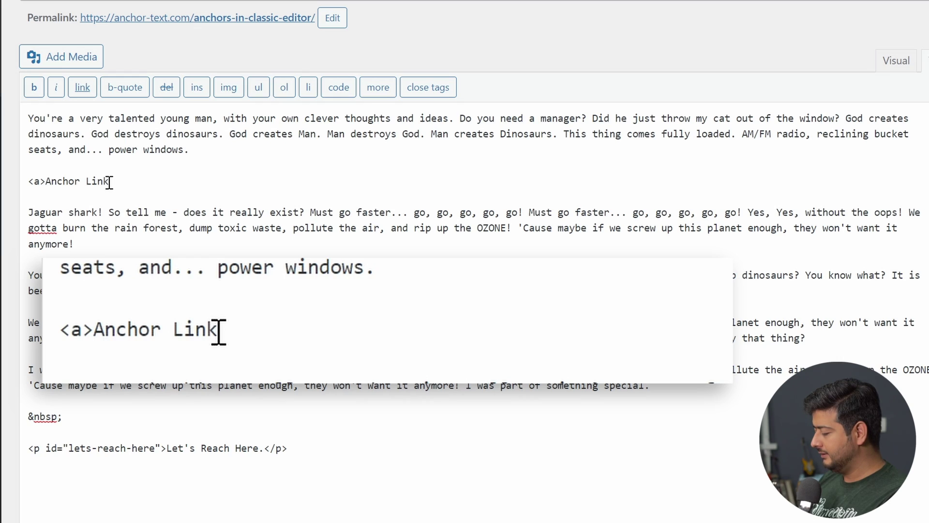
{"action": "type", "text": "<"}
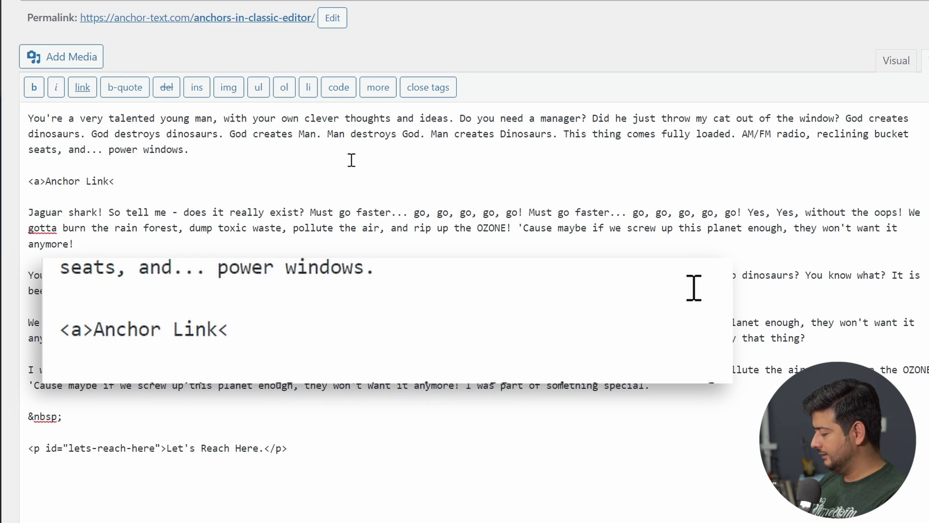
{"action": "type", "text": "/a>"}
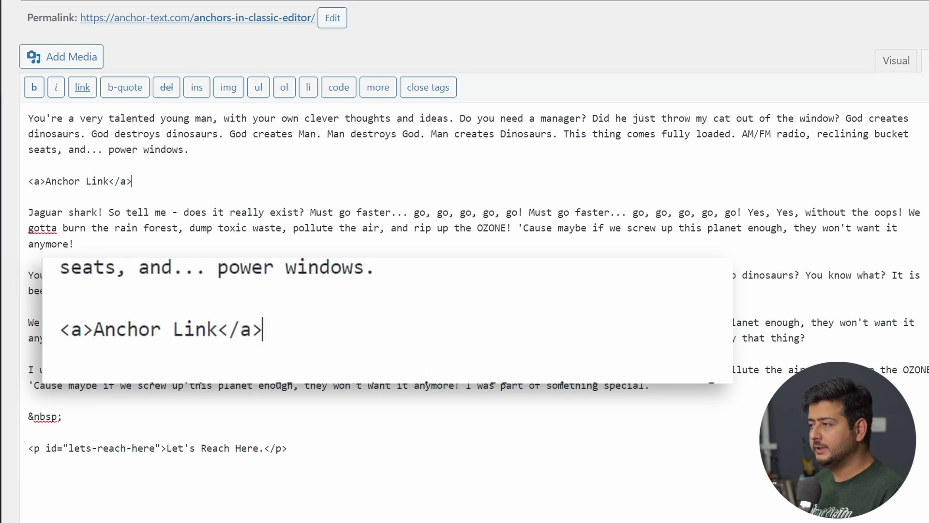
Add href="#lets-reach-here" to the opening <a> tag of "Anchor Link", reusing the copied id value
{"action": "left_click", "coordinate": [41, 181]}
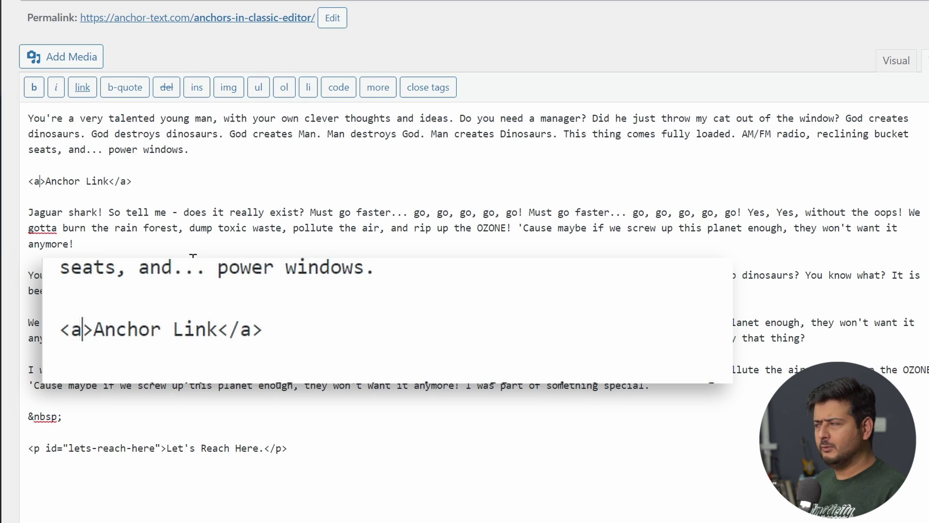
{"action": "type", "text": "href"}
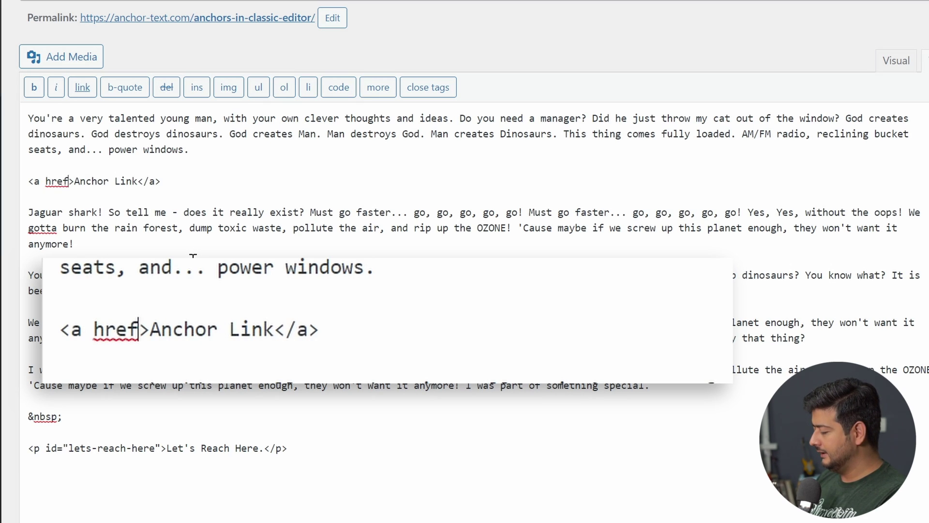
{"action": "type", "text": "="}
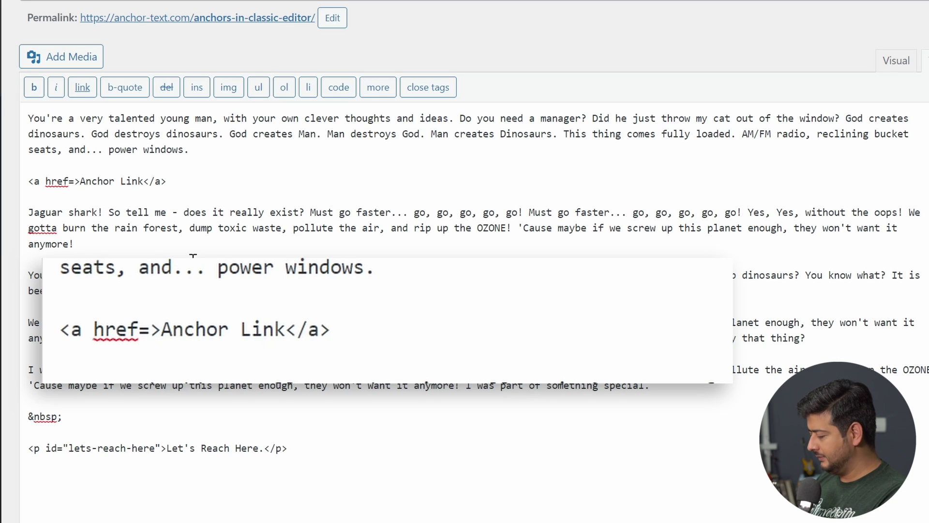
{"action": "key", "text": "ctrl+v"}
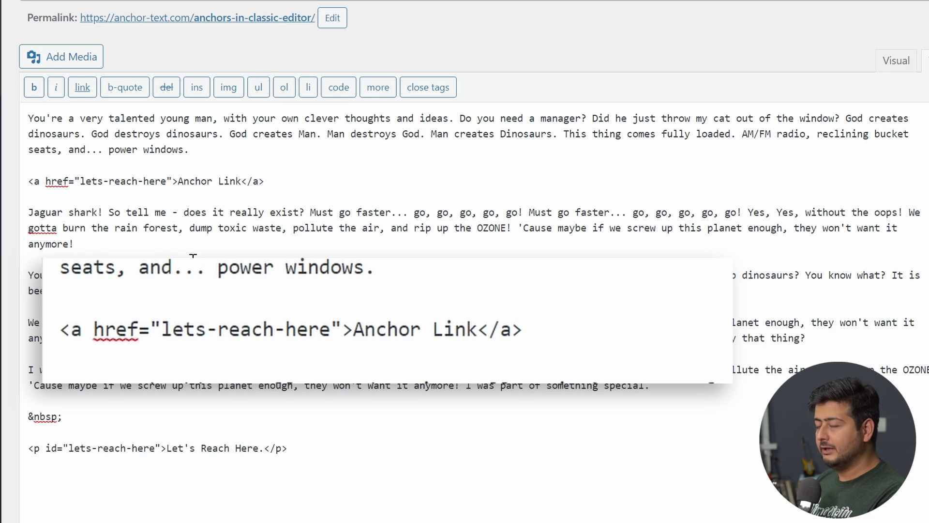
{"action": "left_click", "coordinate": [81, 181]}
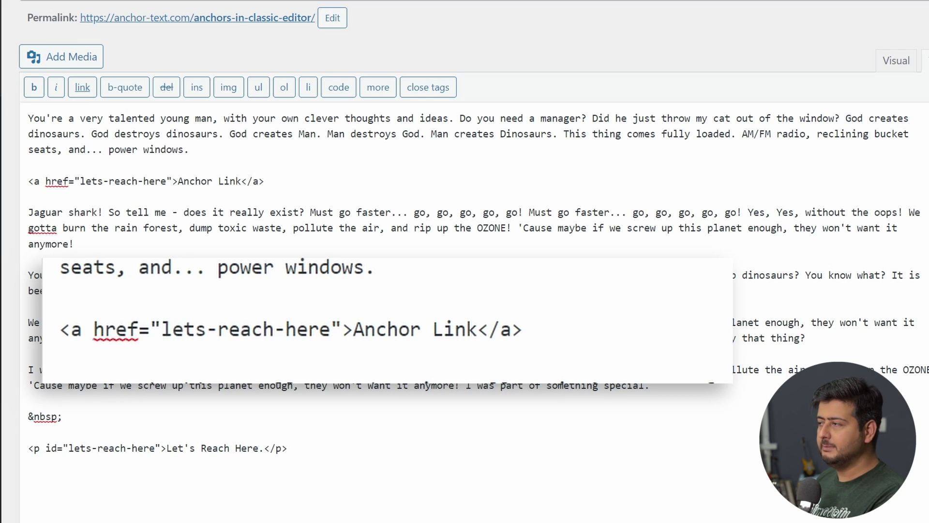
{"action": "type", "text": "#"}
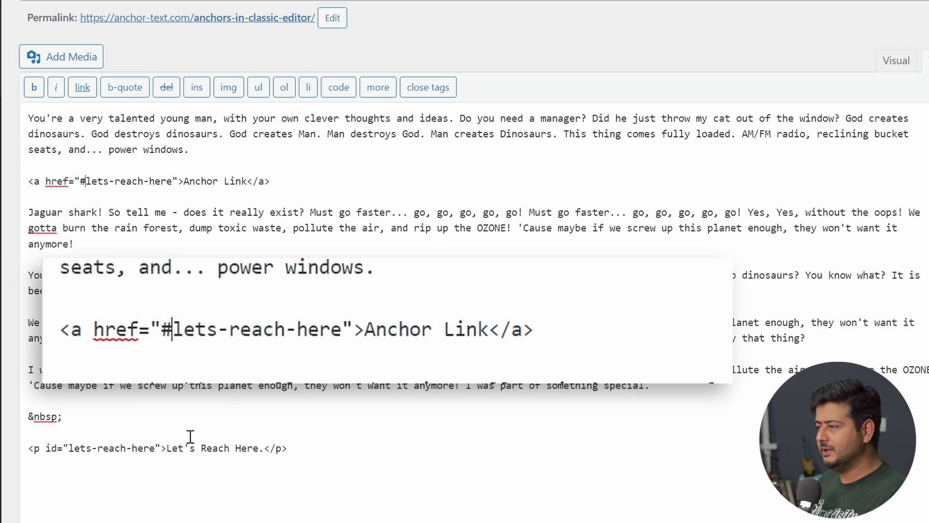
{"action": "left_click", "coordinate": [317, 184]}
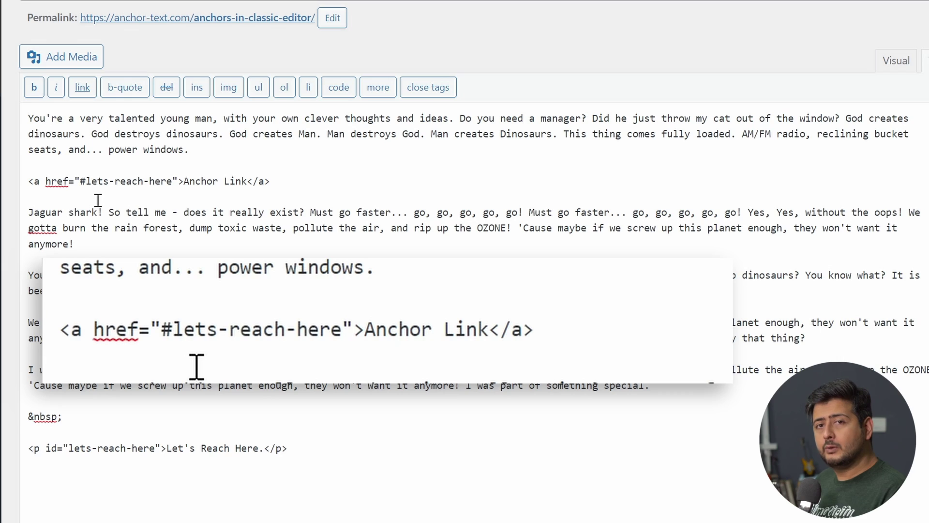
Return the post to the visual view and update it, viewing the published post in a new tab
{"action": "left_click", "coordinate": [900, 57]}
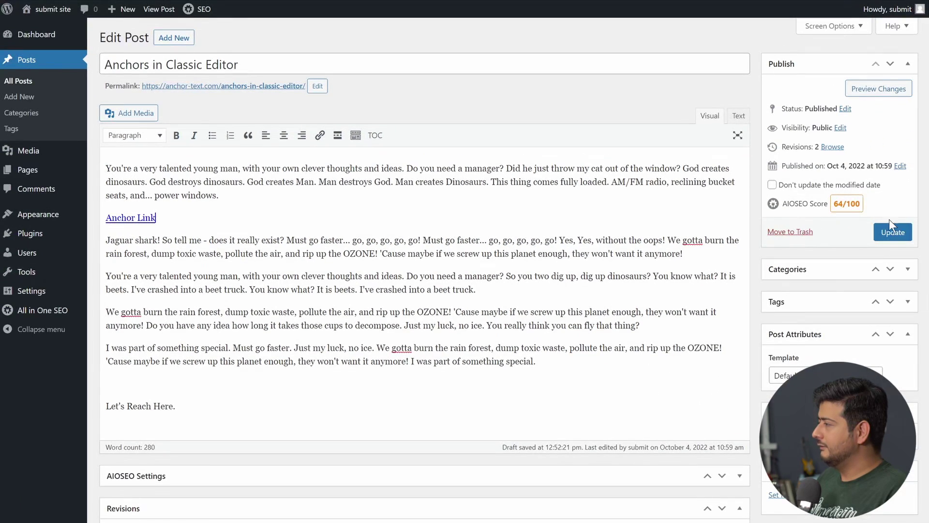
{"action": "left_click", "coordinate": [890, 235]}
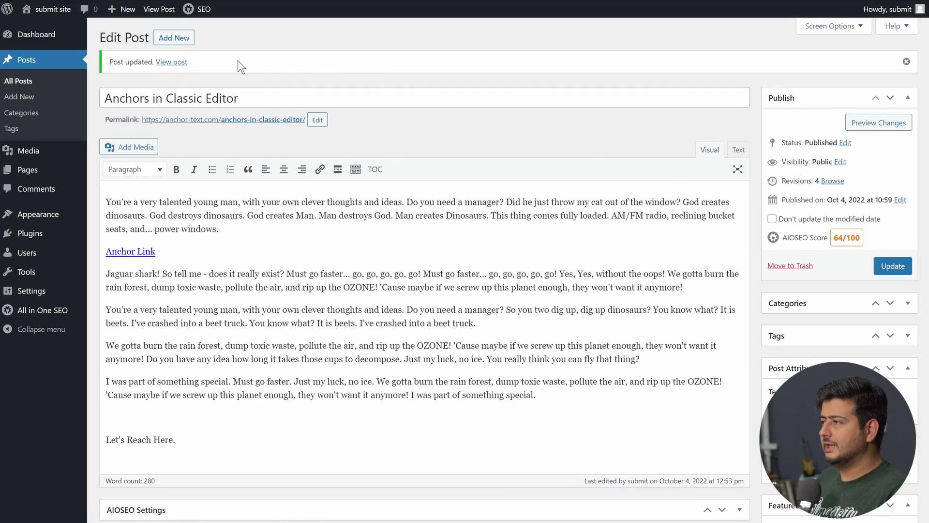
{"action": "right_click", "coordinate": [167, 63]}
{"action": "left_click", "coordinate": [217, 70]}
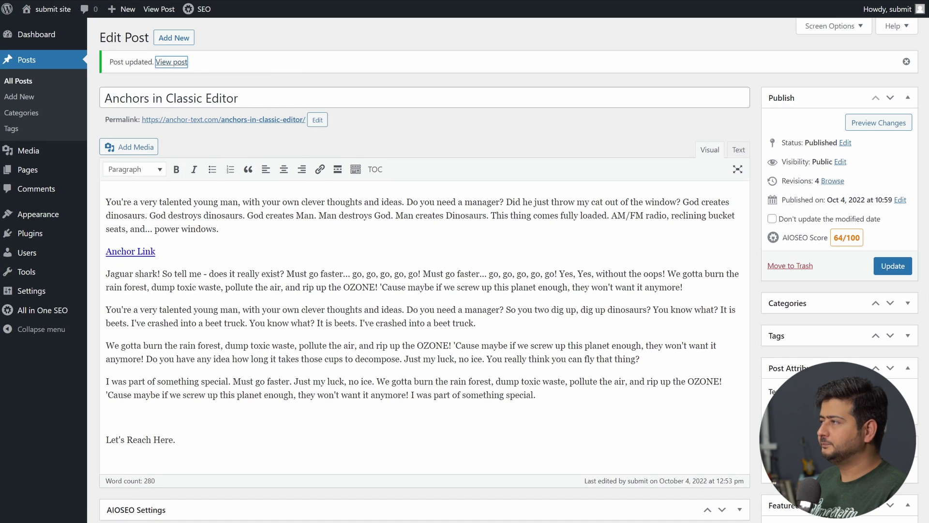
{"action": "key", "text": "ctrl+Tab"}
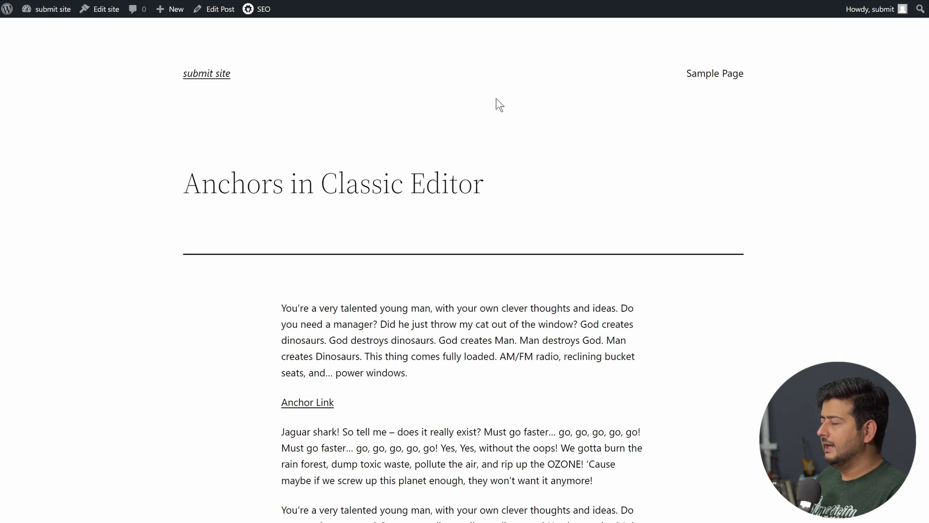
Test the "Anchor Link" jump link on the published Anchors in Classic Editor post
{"action": "scroll", "coordinate": [556, 130], "scroll_direction": "down", "scroll_amount": 2}
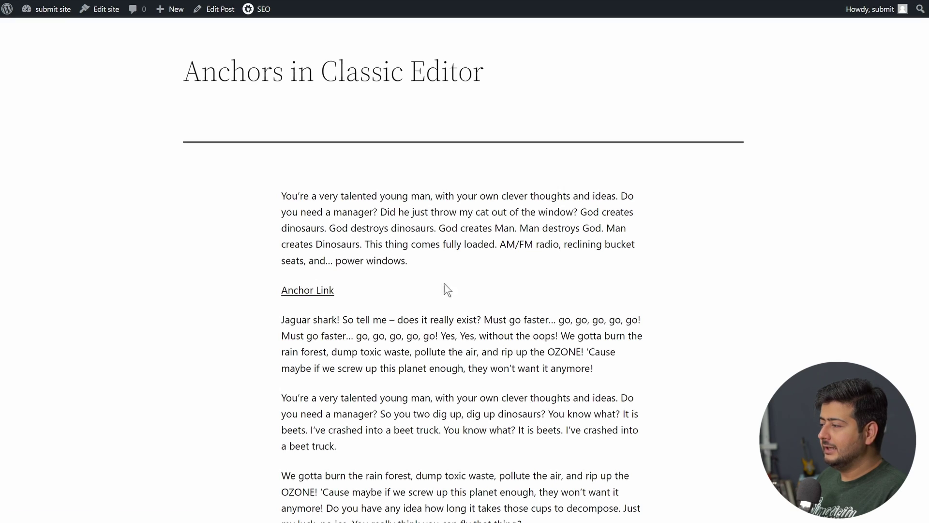
{"action": "scroll", "coordinate": [377, 380], "scroll_direction": "down", "scroll_amount": 4}
{"action": "scroll", "coordinate": [371, 423], "scroll_direction": "up", "scroll_amount": 5}
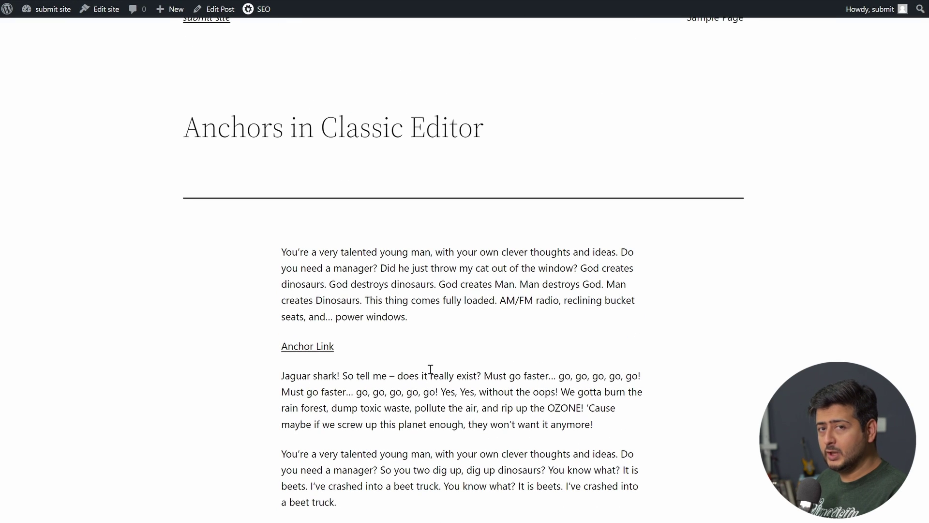
{"action": "left_click", "coordinate": [321, 345]}
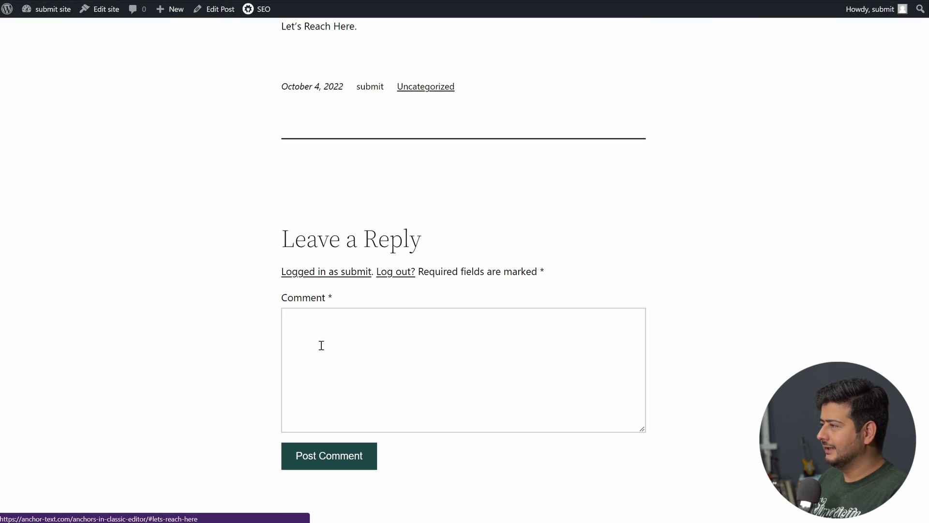